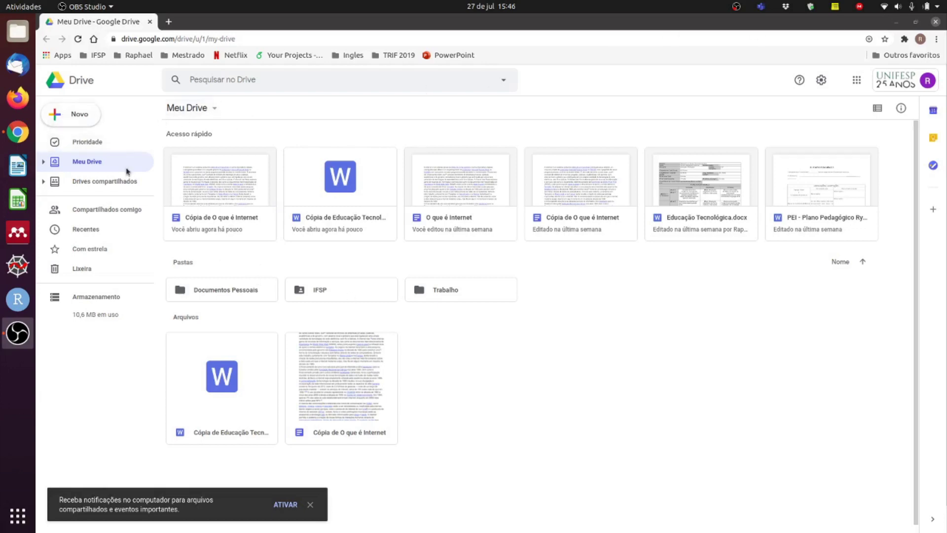
Step: Create a blank Google Docs document and return to the Meu Drive file list
left_click(73, 121)
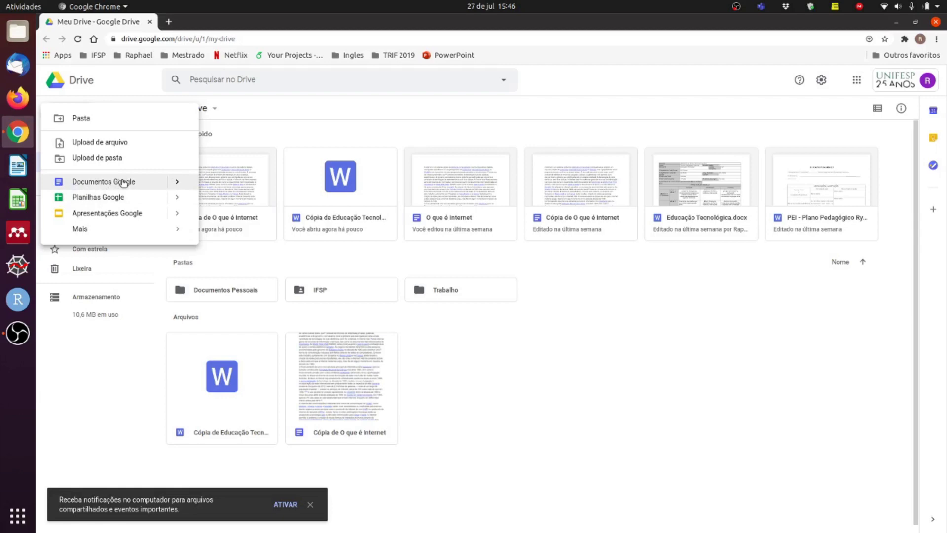
left_click(123, 182)
left_click(129, 21)
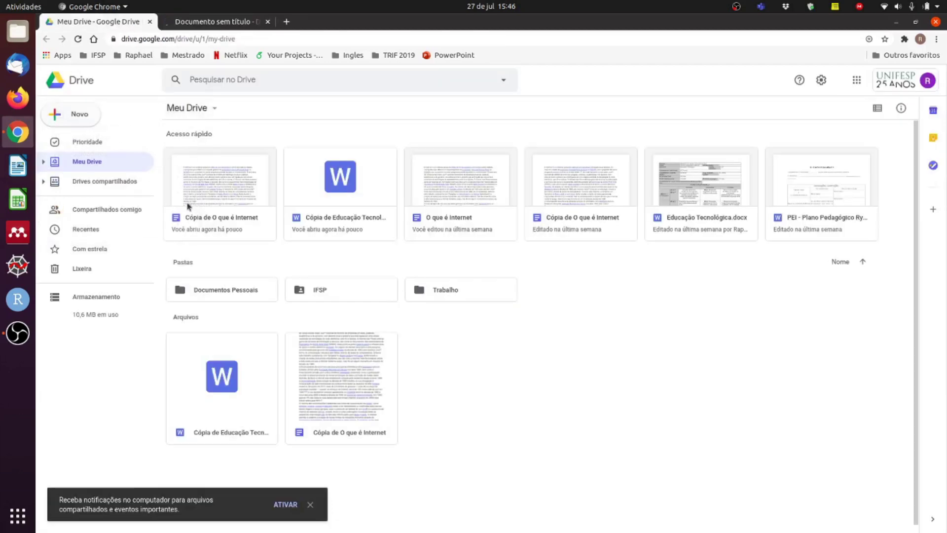
Step: Examine the options for creating a new Google document, blank or based on a template
left_click(72, 118)
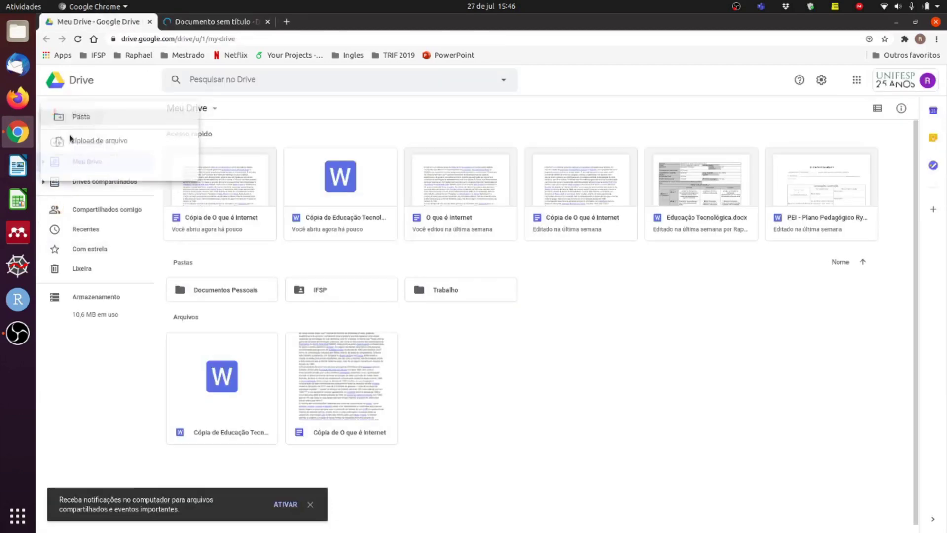
mouse_move(180, 184)
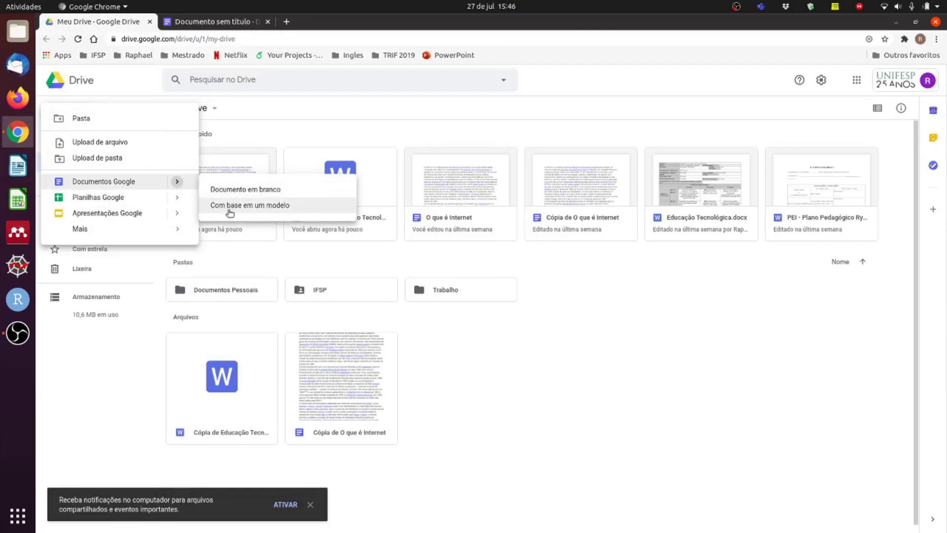
left_click(476, 360)
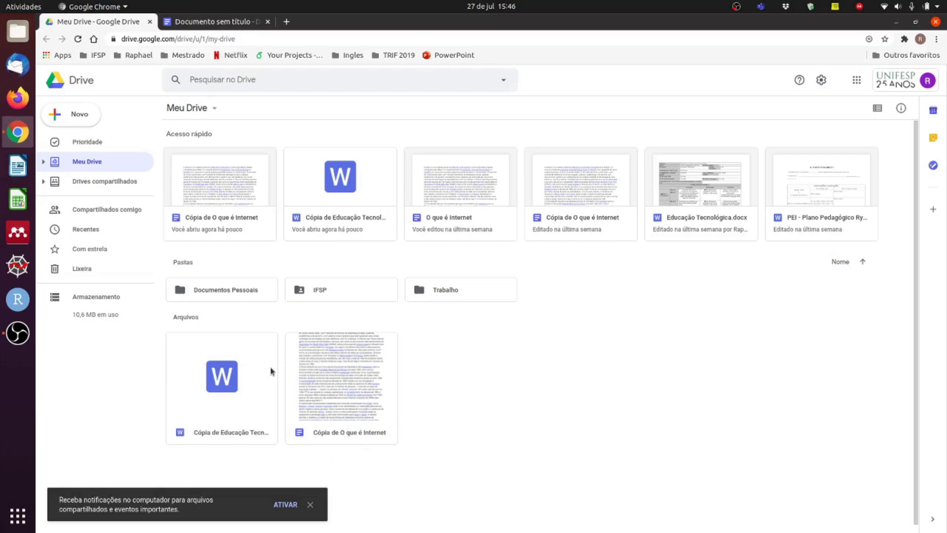
Step: Open the document "Cópia de O que é Internet" from Meu Drive and close the blank untitled document
left_click(81, 210)
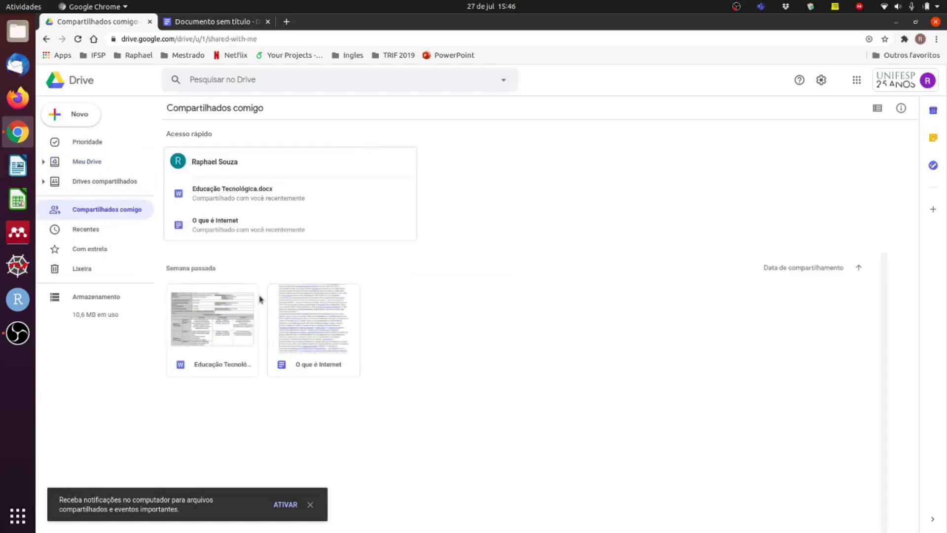
left_click(86, 161)
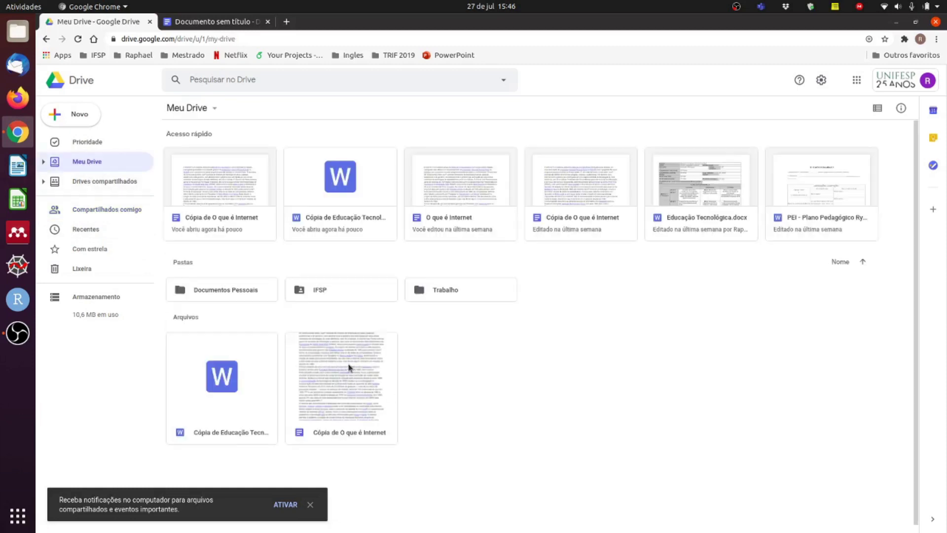
left_click(347, 364)
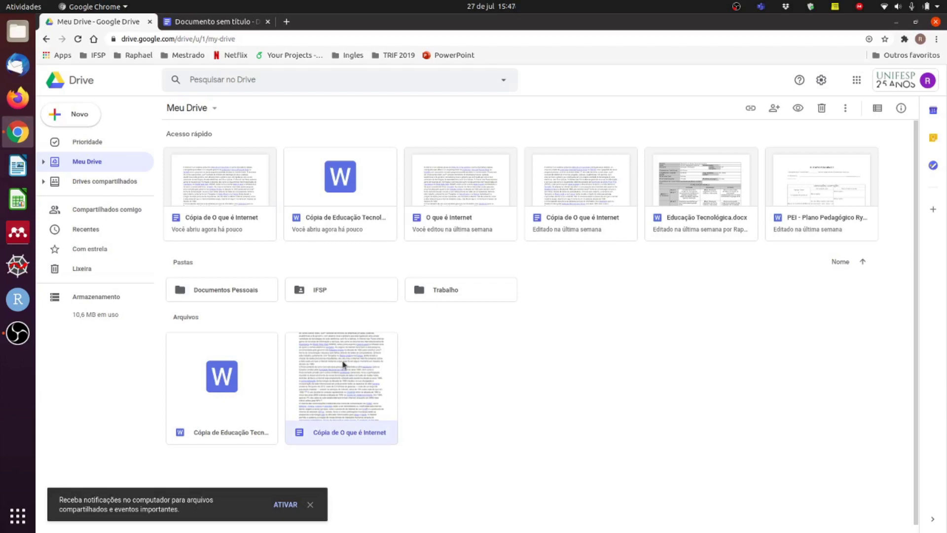
double_click(344, 365)
left_click(378, 22)
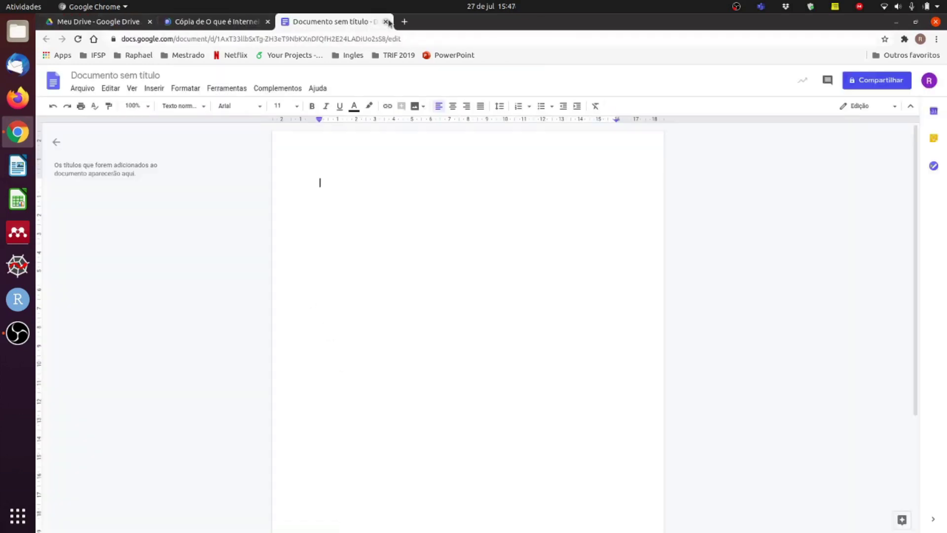
left_click(386, 21)
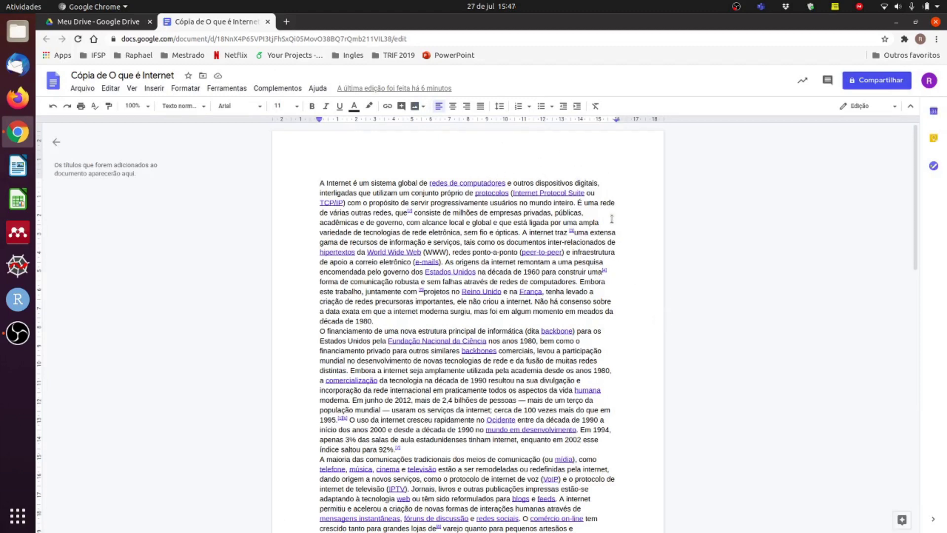
Step: Look through the whole document to its last page and return to the beginning
scroll(572, 207, "down", 5)
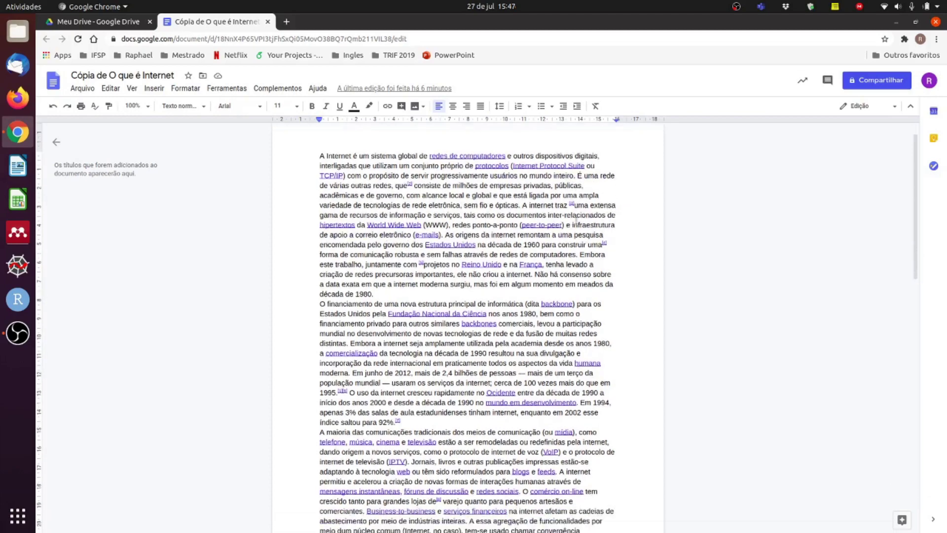
scroll(581, 232, "down", 6)
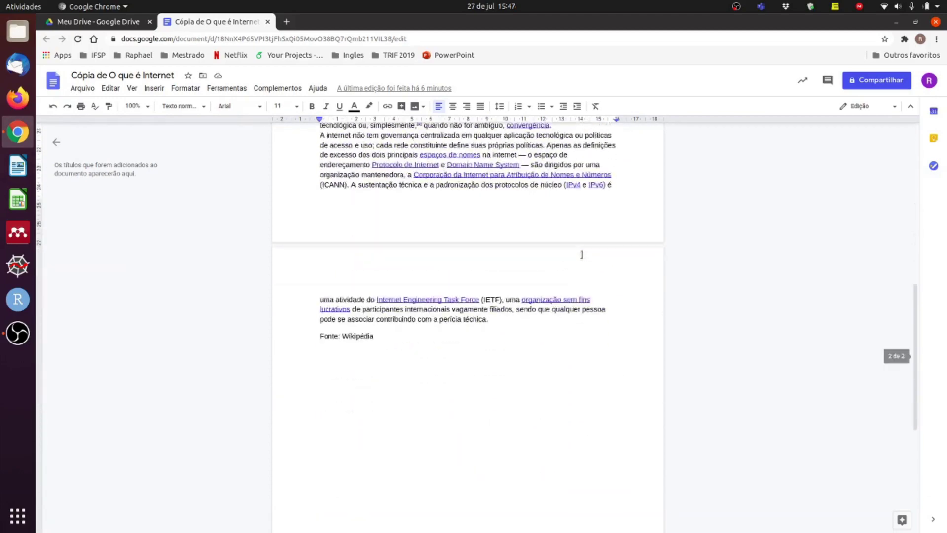
scroll(581, 247, "up", 8)
scroll(581, 245, "up", 4)
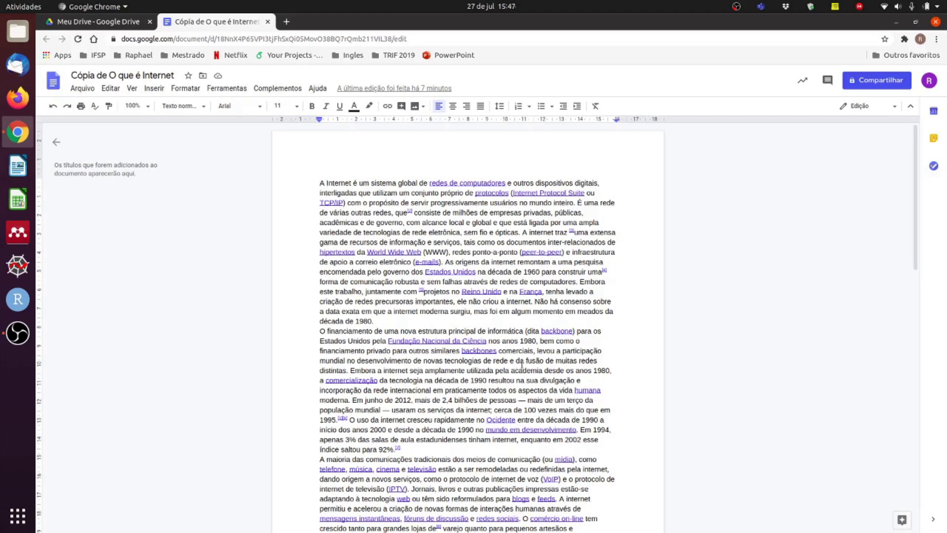
Step: Select the document's entire text, check the selection through to the last page, and clear it
key("ctrl+a")
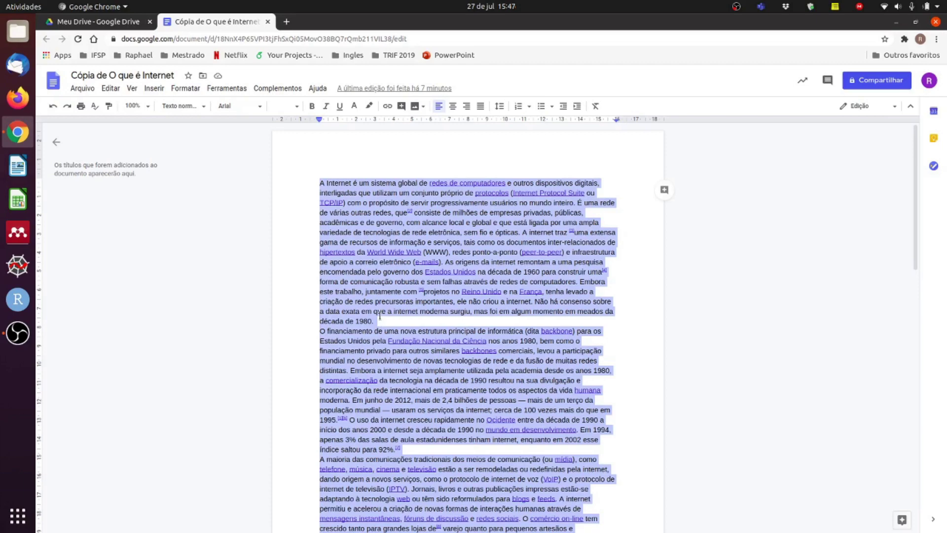
scroll(376, 204, "down", 8)
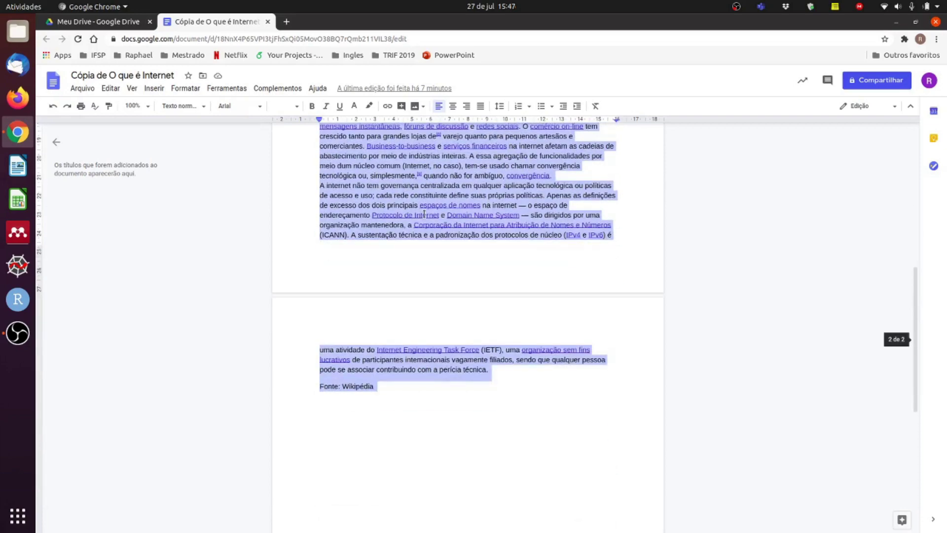
scroll(423, 215, "up", 8)
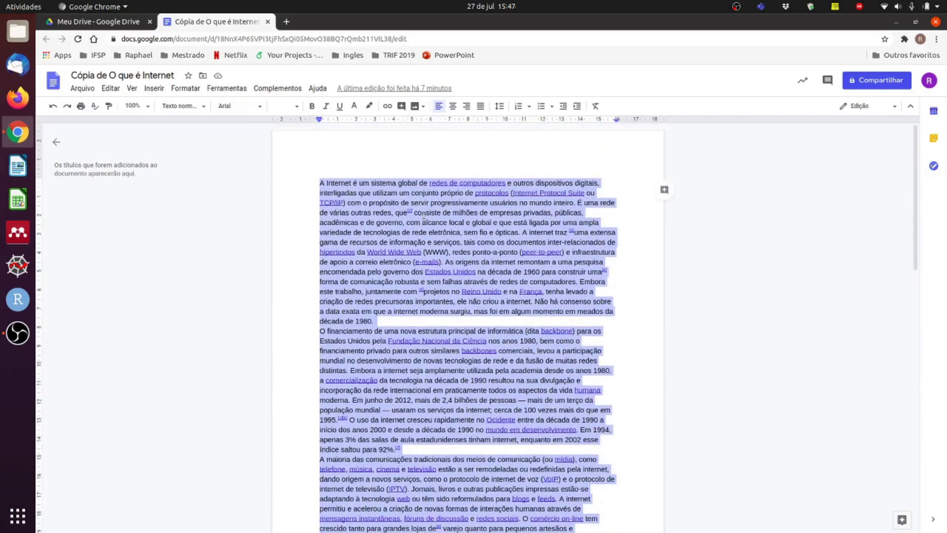
left_click(623, 224)
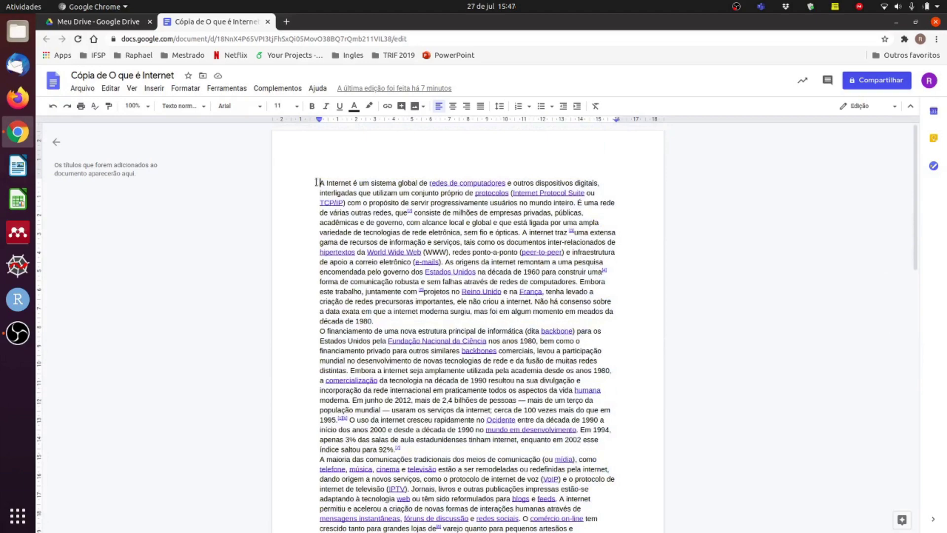
Step: Select the text manually from the first line through the end of the first page, and clear the selection
left_click_drag(316, 182, 615, 499)
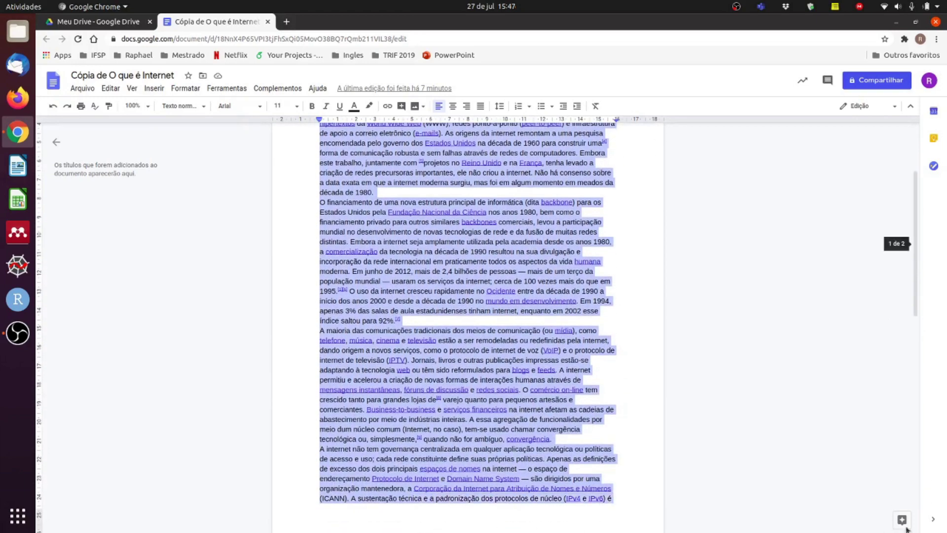
scroll(522, 260, "up", 5)
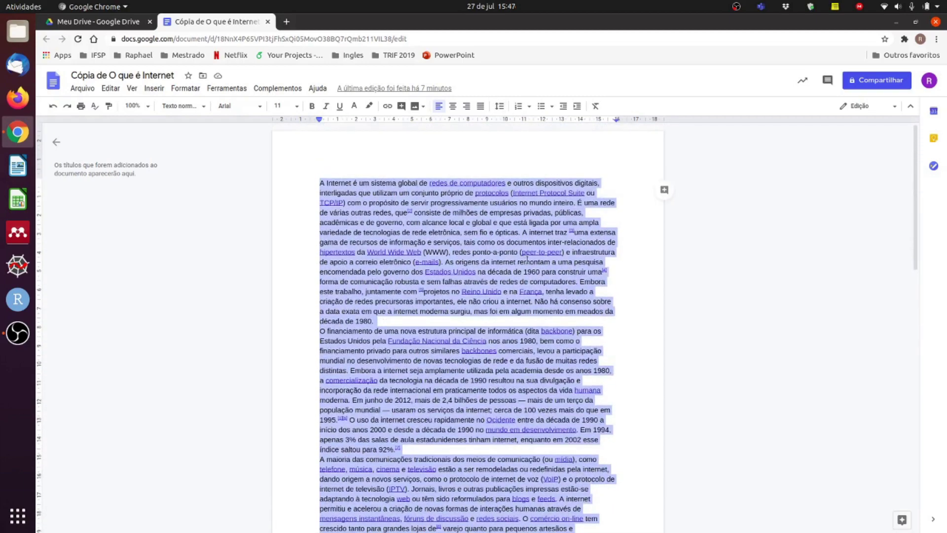
left_click(638, 209)
Step: Look over the view, formatting and add-on commands and the list of paragraph styles
key("ctrl+a")
left_click(133, 88)
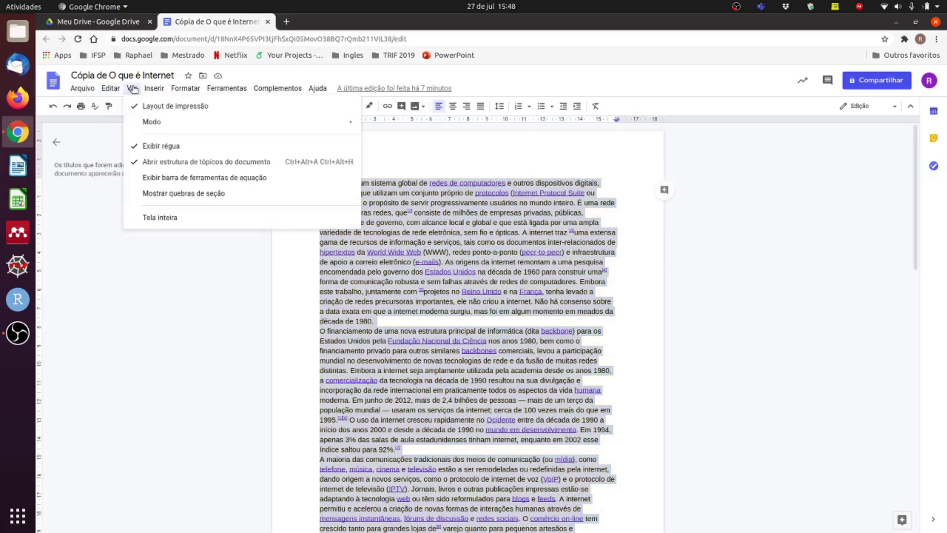
mouse_move(186, 86)
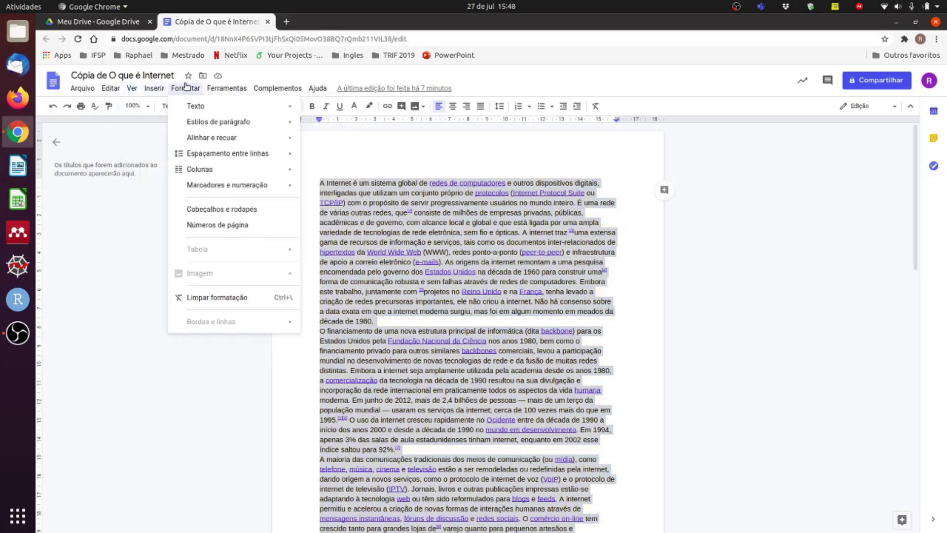
mouse_move(262, 89)
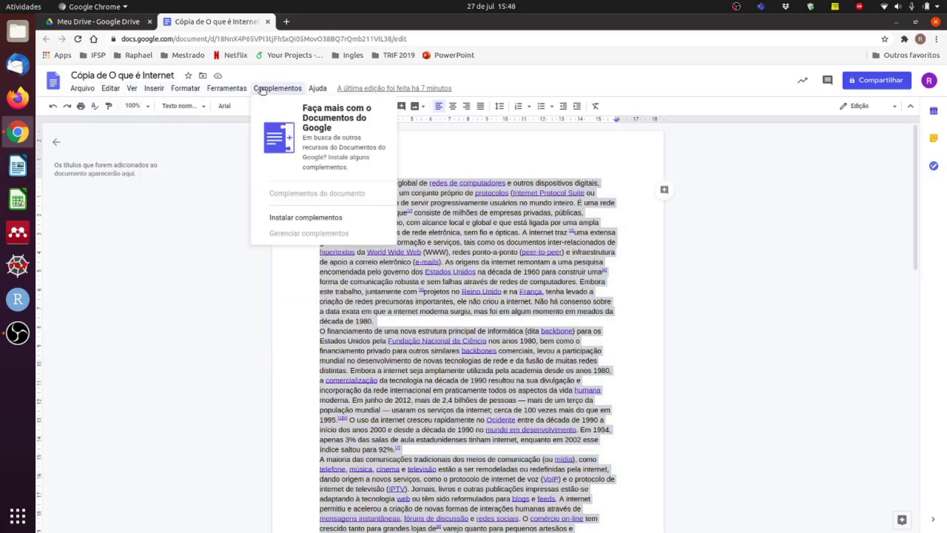
left_click(170, 128)
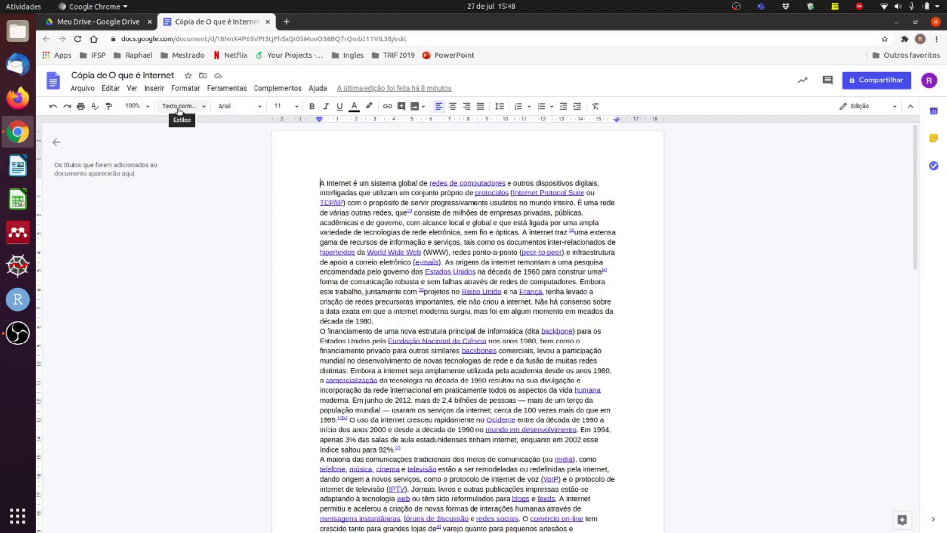
left_click(204, 108)
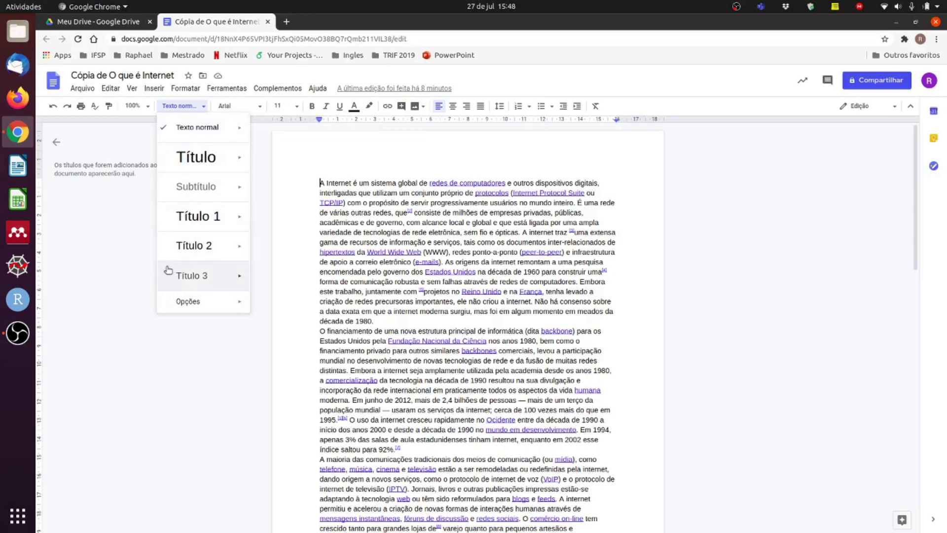
Step: Change the font of the document's entire text to Caveat
left_click(262, 107)
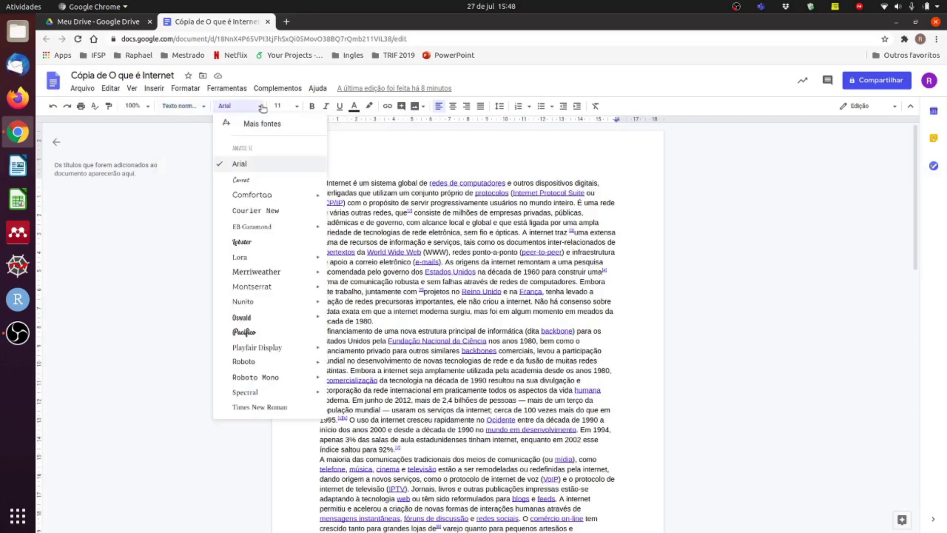
left_click(247, 182)
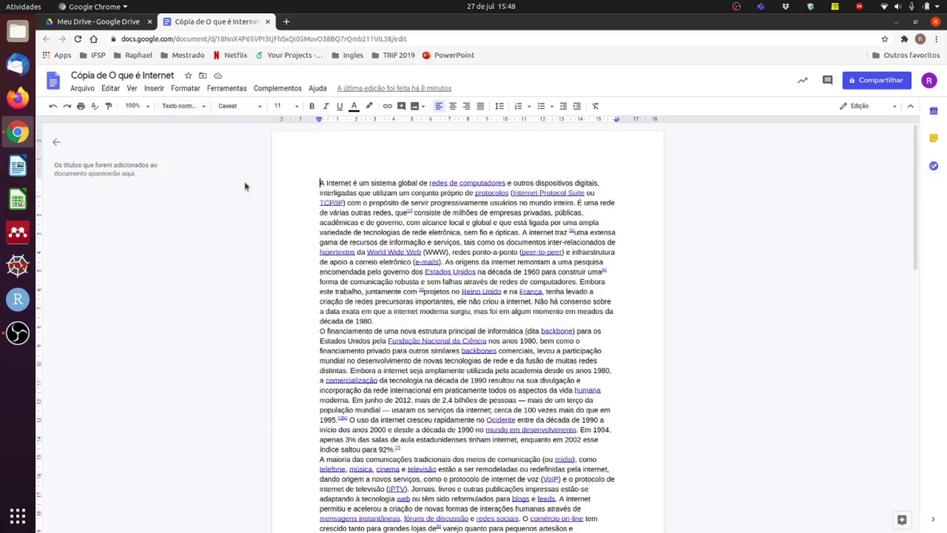
key("ctrl+a")
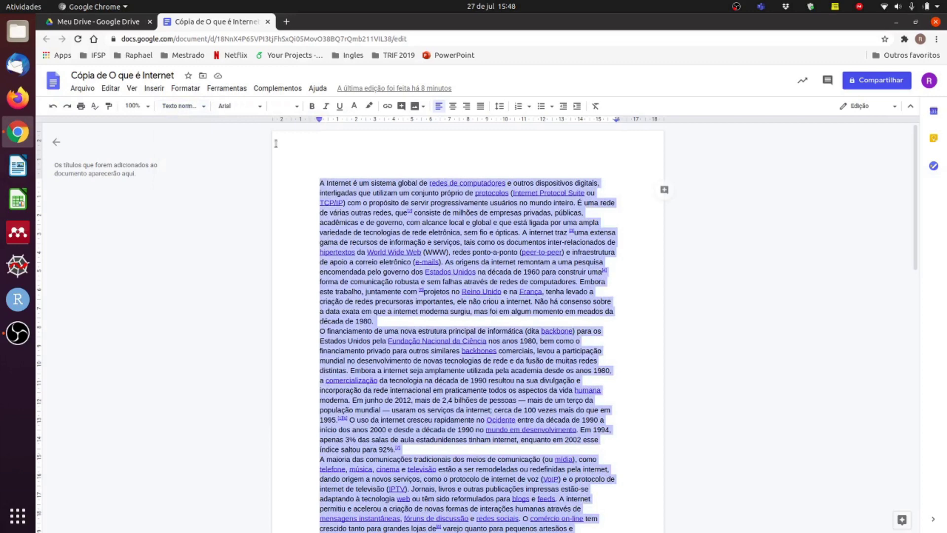
left_click(262, 108)
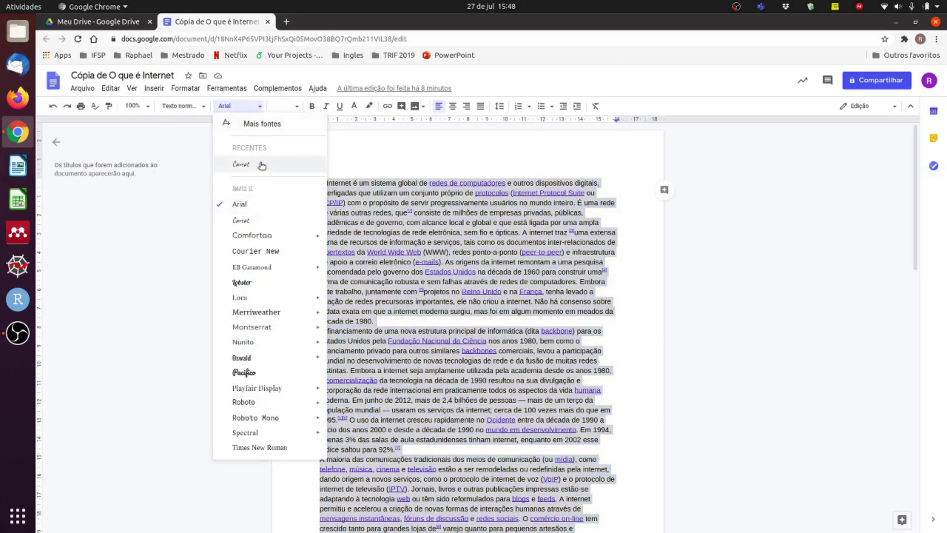
left_click(260, 164)
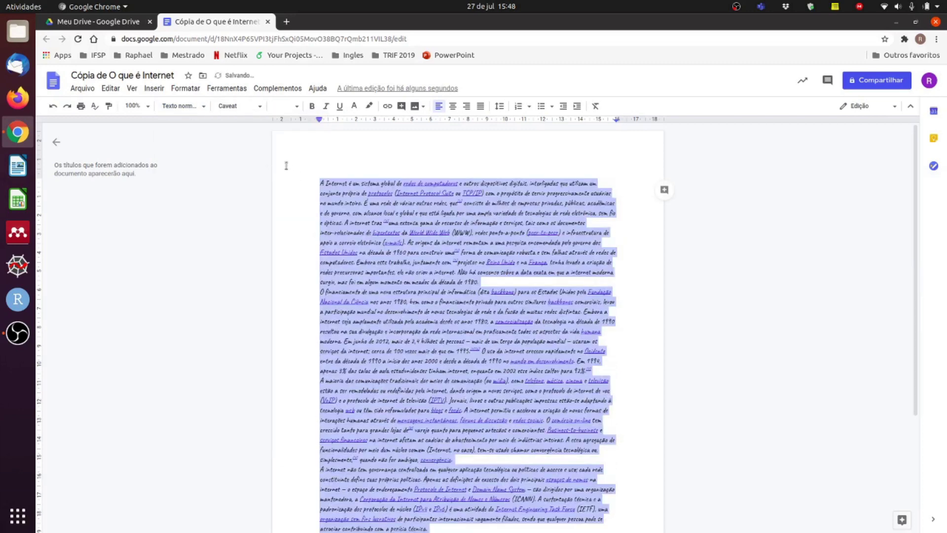
Step: Change the font of the selected text to Times New Roman and switch it back to Arial
left_click(258, 107)
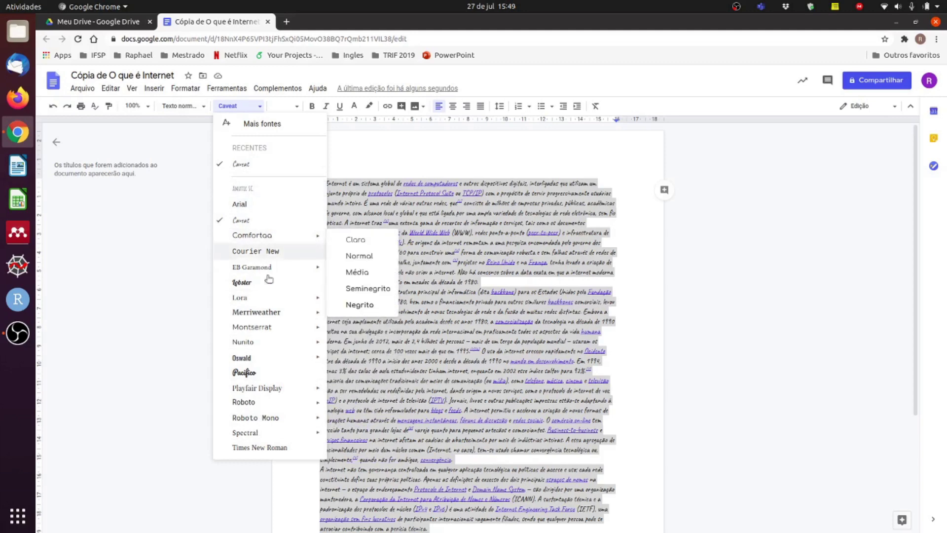
left_click(272, 448)
left_click(256, 106)
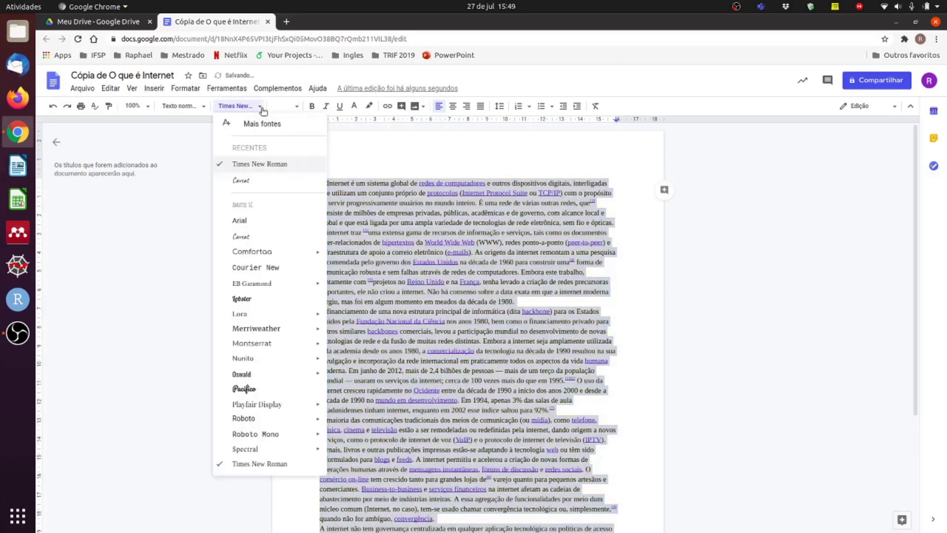
left_click(243, 220)
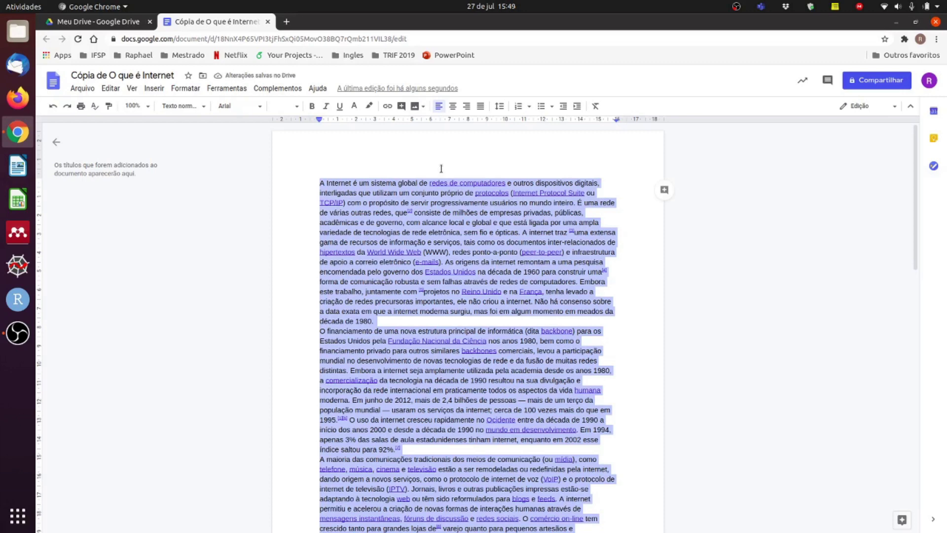
Step: Set the font size of the document's entire text to 12 and reopen the list of font sizes
left_click(298, 106)
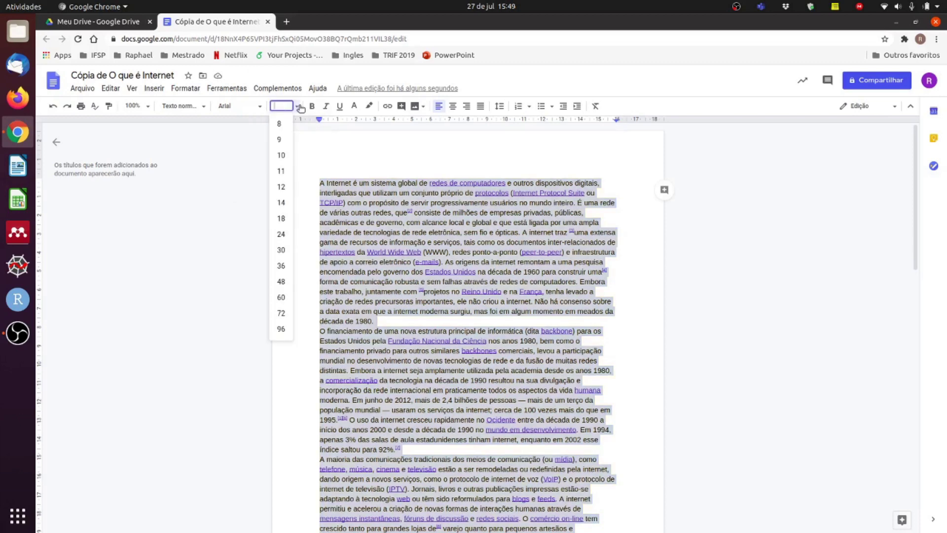
left_click(283, 186)
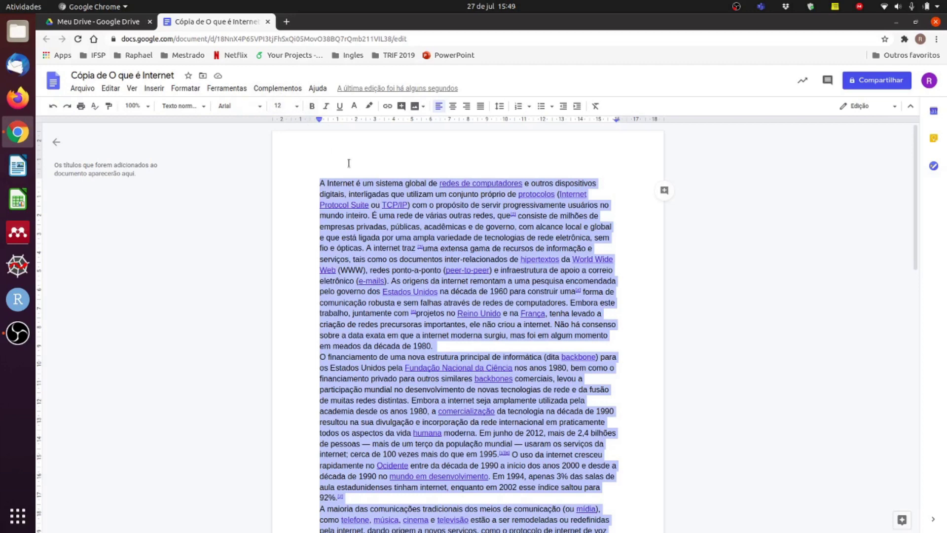
left_click(296, 106)
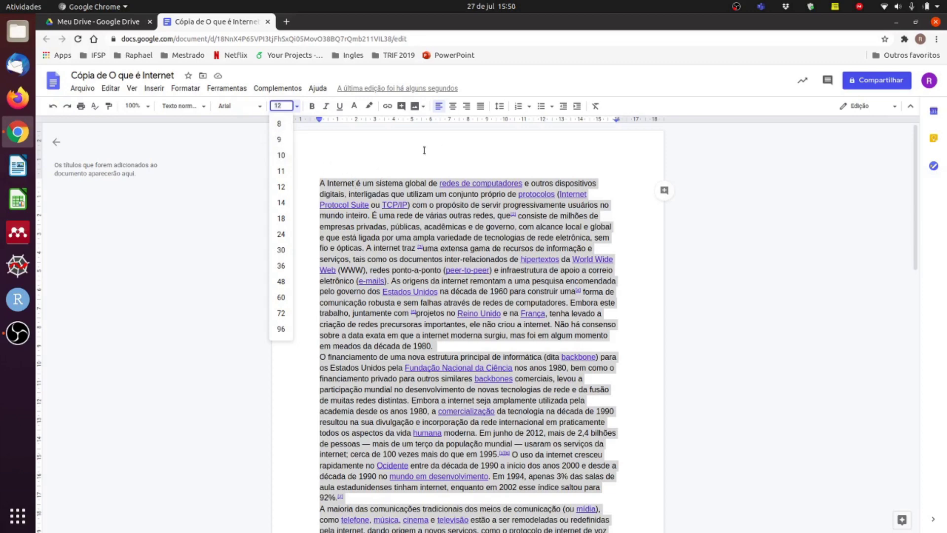
Step: Make the document's entire text bold and remove the bold formatting again
left_click(455, 226)
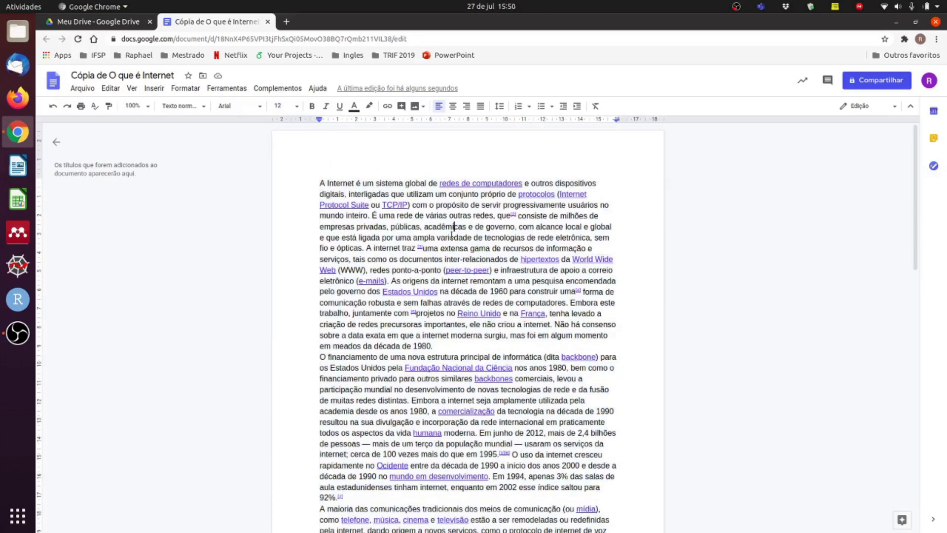
key("ctrl+a")
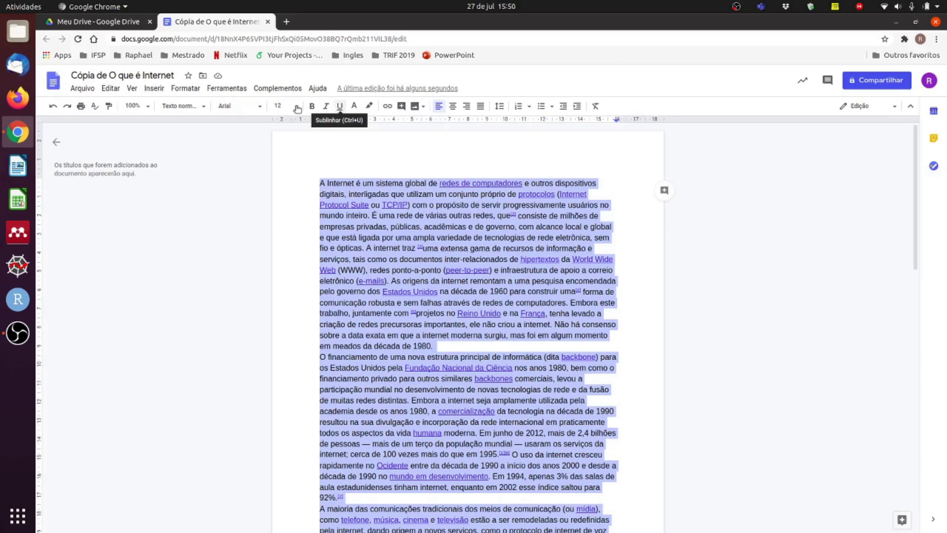
left_click(312, 107)
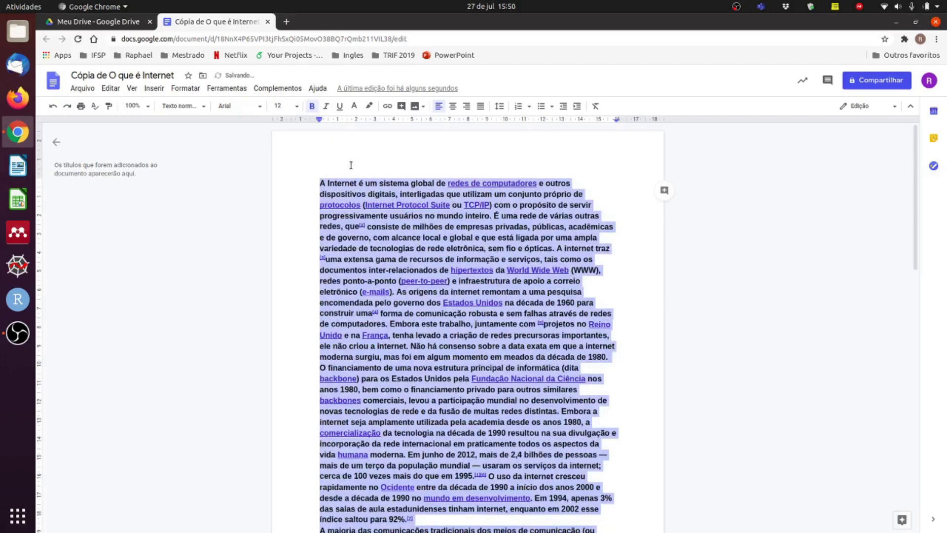
key("ctrl+b")
scroll(347, 168, "down", 6)
scroll(387, 234, "up", 4)
scroll(388, 235, "up", 3)
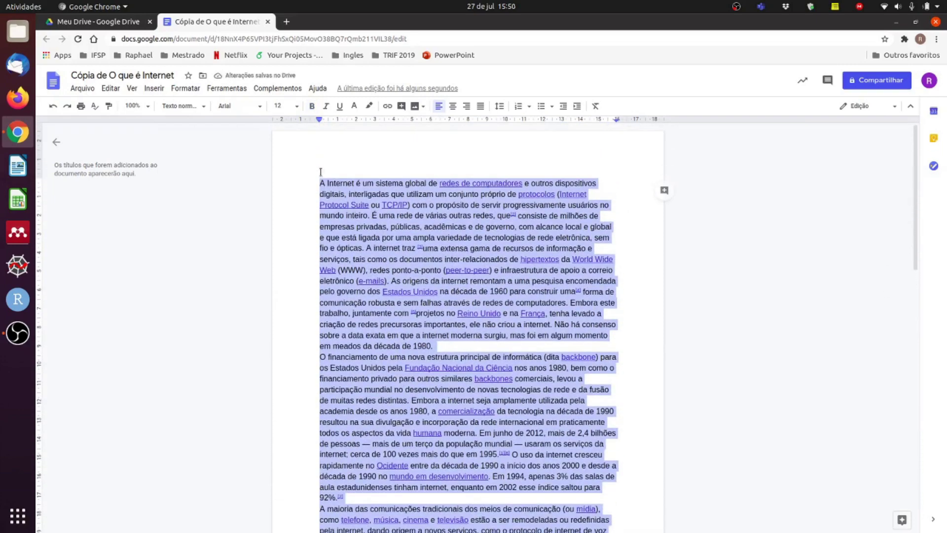
Step: Add the title line "O QUE É INTERNET?" above the first paragraph
left_click(321, 183)
key("Return")
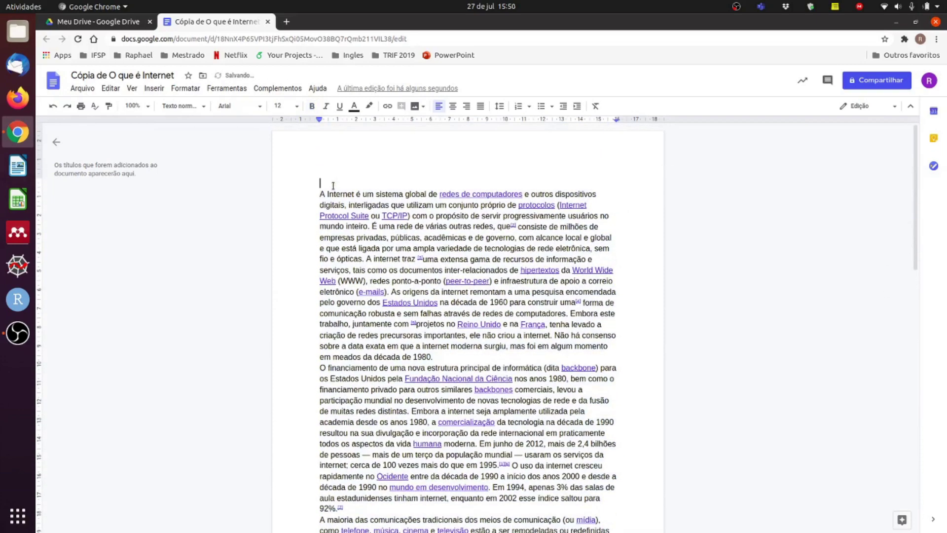
type("O QUE É INE")
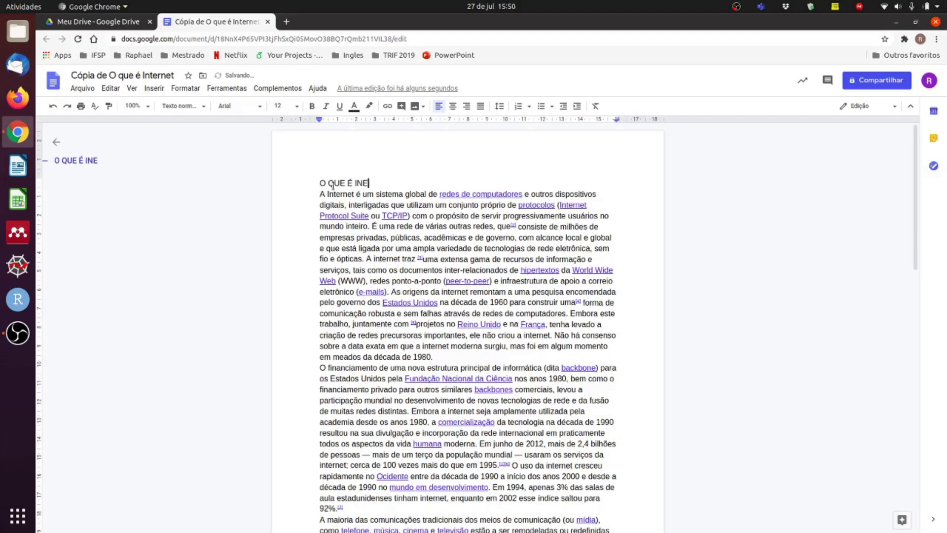
key("BackSpace")
type("TERNET?")
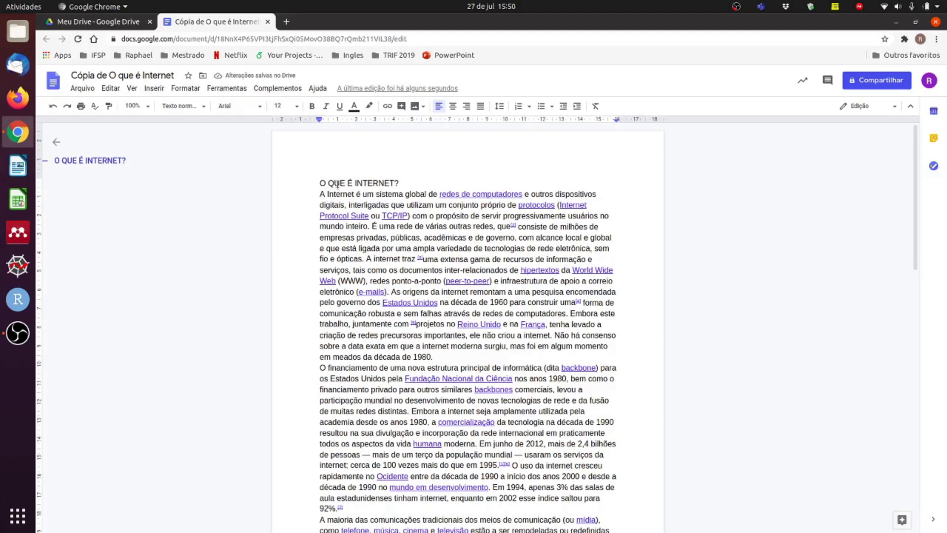
Step: Set the font size of the title "O QUE É INTERNET?" to 14
triple_click(332, 185)
left_click(296, 106)
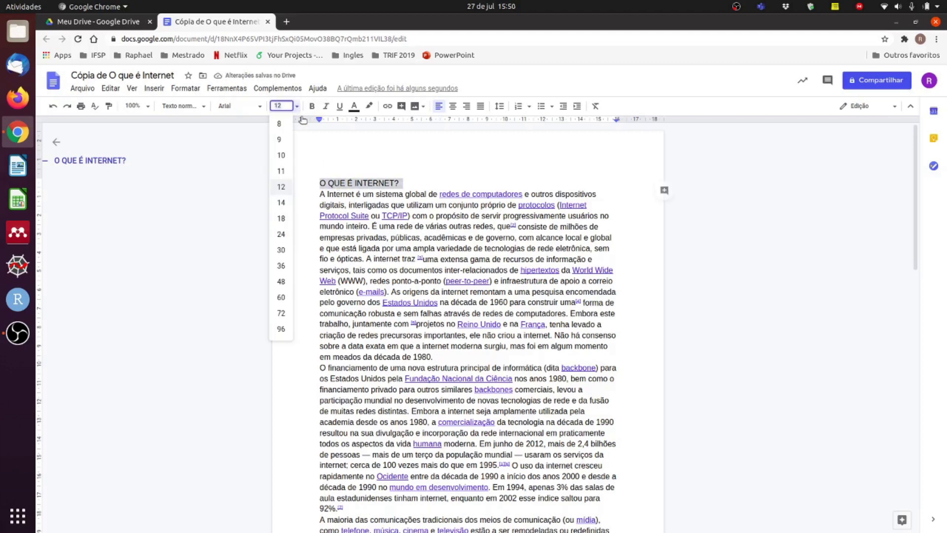
left_click(281, 202)
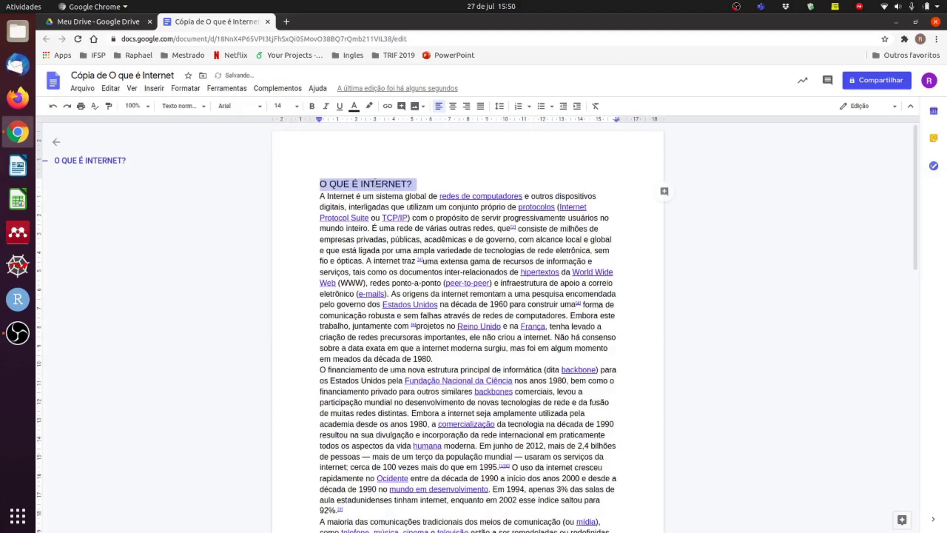
left_click(442, 218)
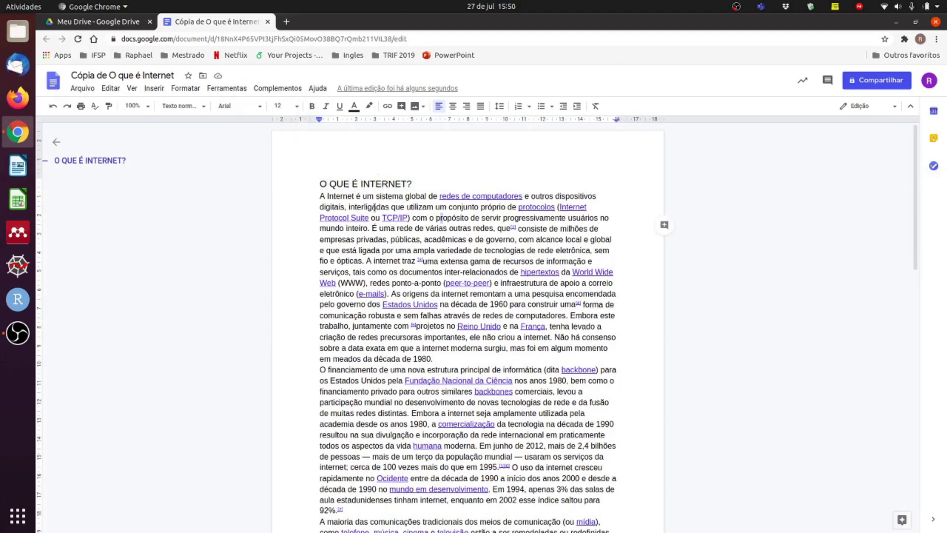
Step: Make the title "O QUE É INTERNET?" bold
double_click(369, 185)
triple_click(370, 181)
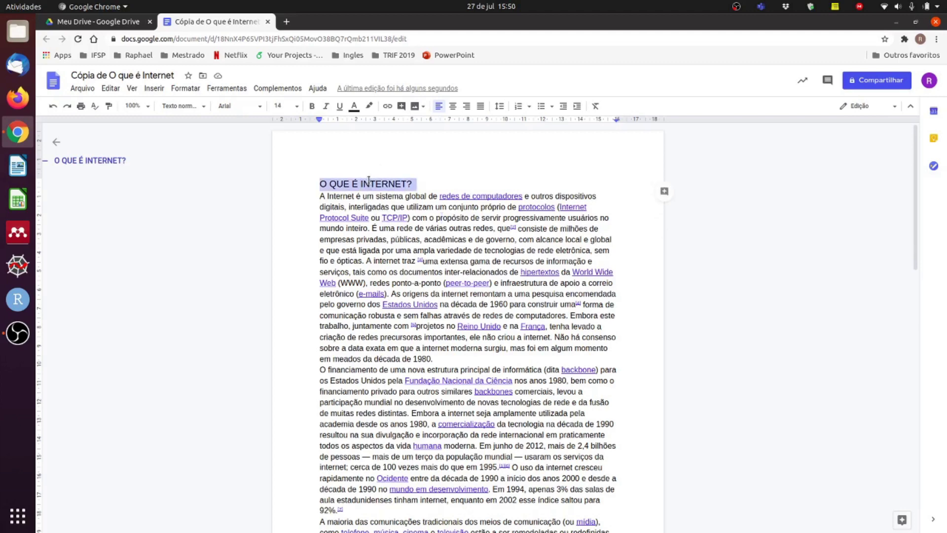
key("ctrl+b")
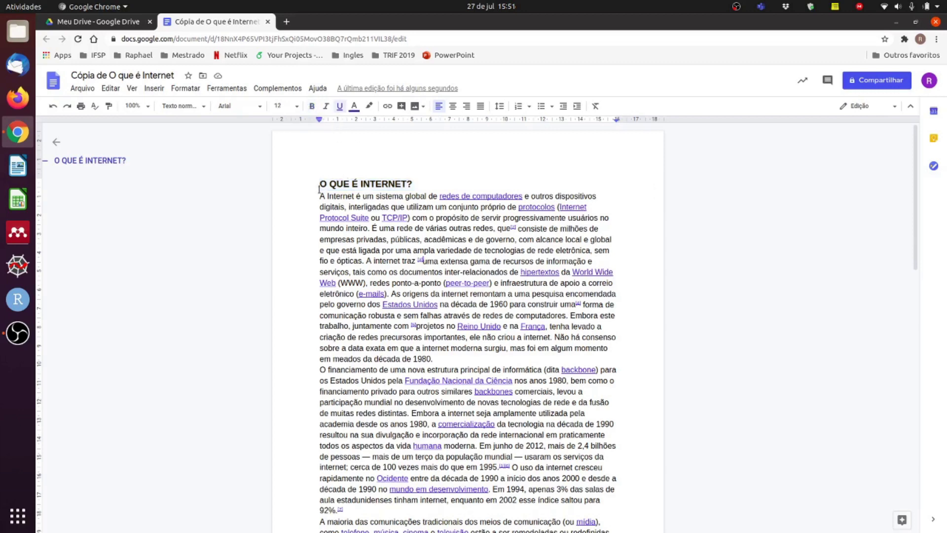
Step: Apply italics to the title line and remove them again
triple_click(378, 184)
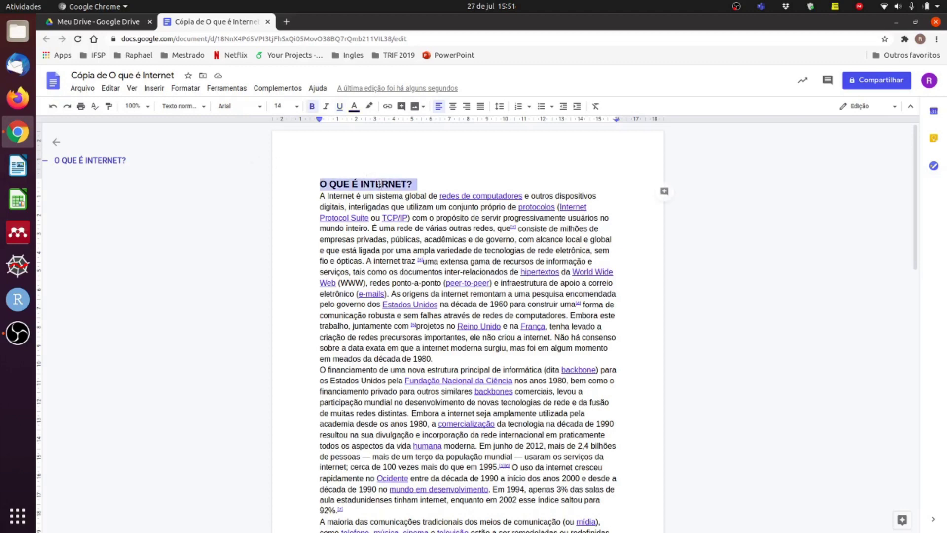
left_click(325, 106)
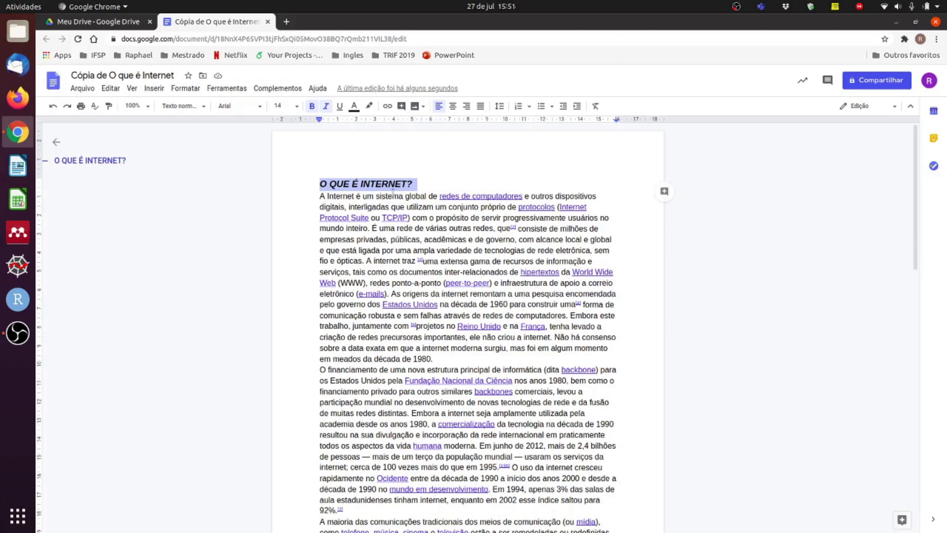
left_click(326, 106)
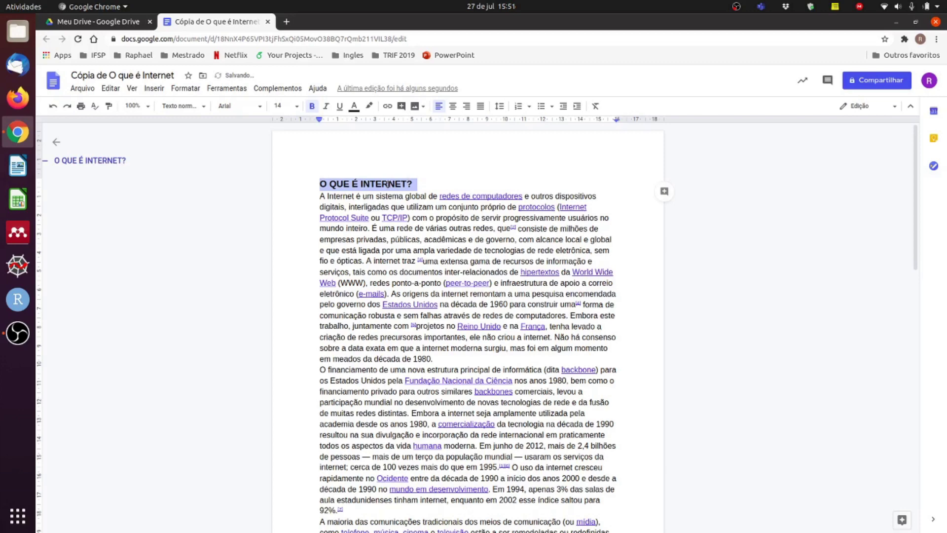
Step: Italicize the foreign terms "Internet Protocol Suite" and "World Wide Web" in the first paragraph
left_click(561, 208)
left_click_drag(560, 207, 369, 218)
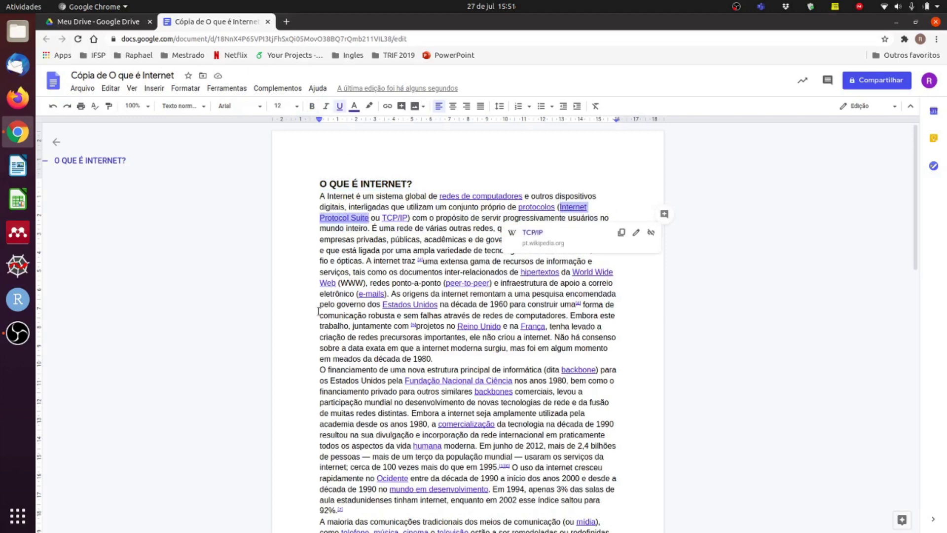
left_click(325, 106)
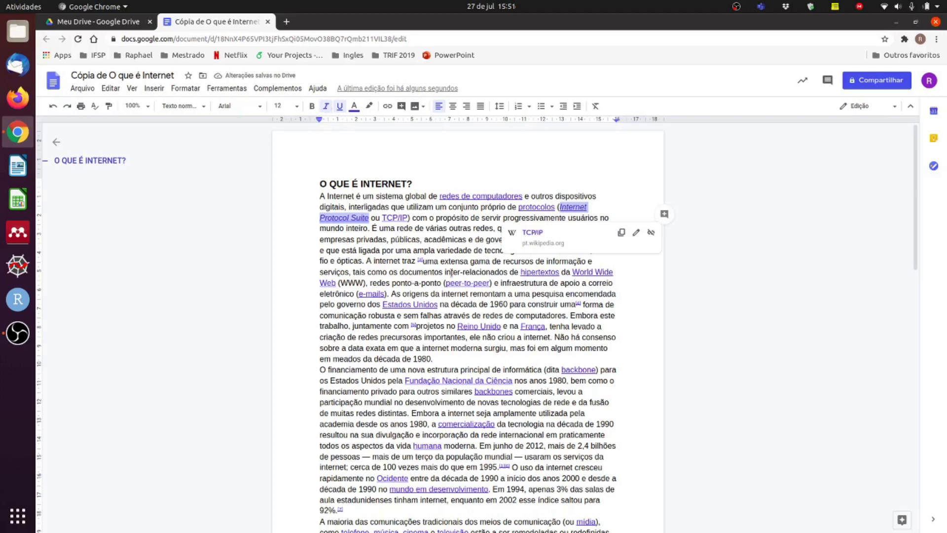
left_click_drag(573, 272, 336, 282)
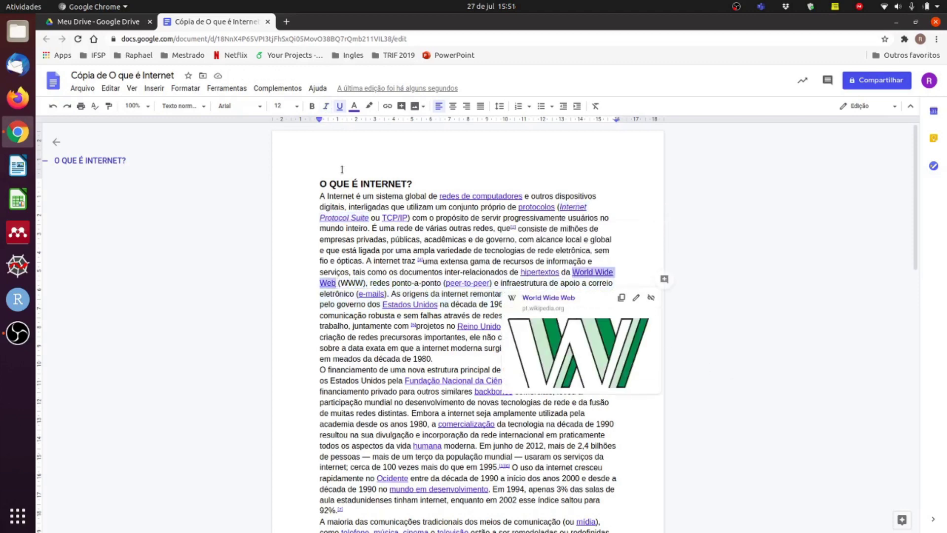
left_click(326, 106)
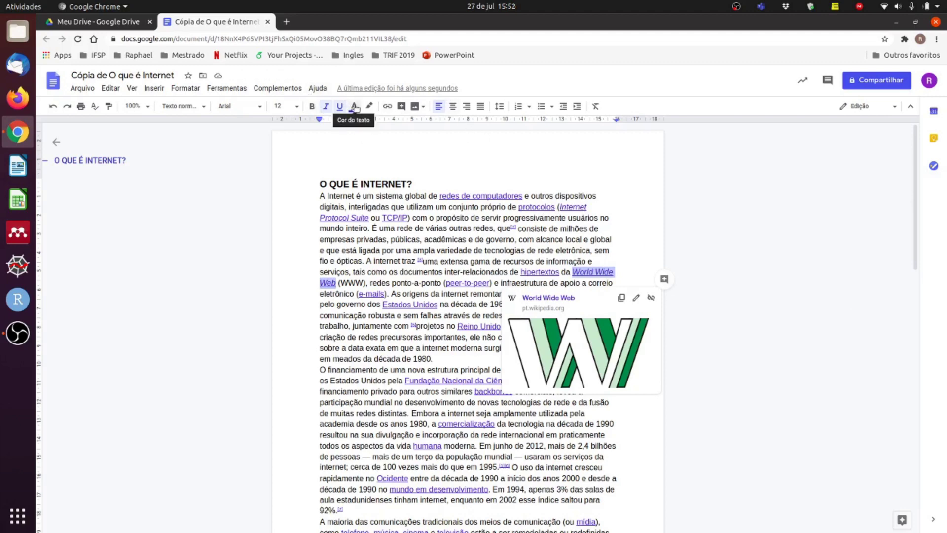
left_click(387, 182)
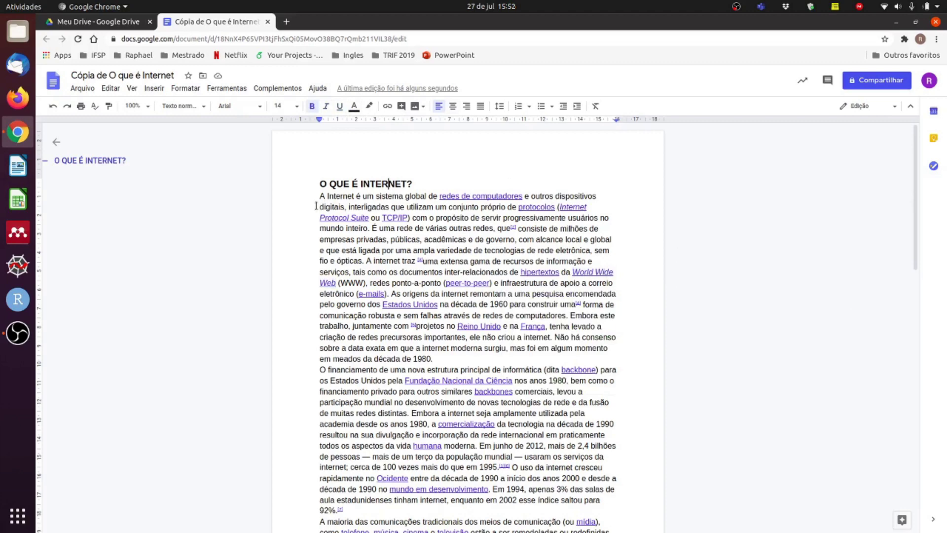
Step: Change the text color of the link "redes de computadores" in the first paragraph to black
left_click_drag(437, 195, 522, 192)
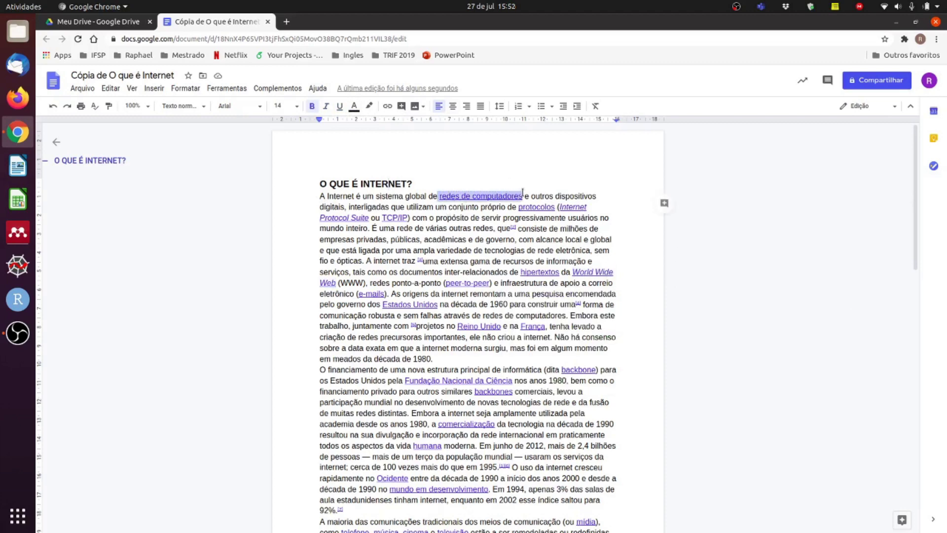
left_click(354, 106)
left_click(355, 127)
left_click(442, 215)
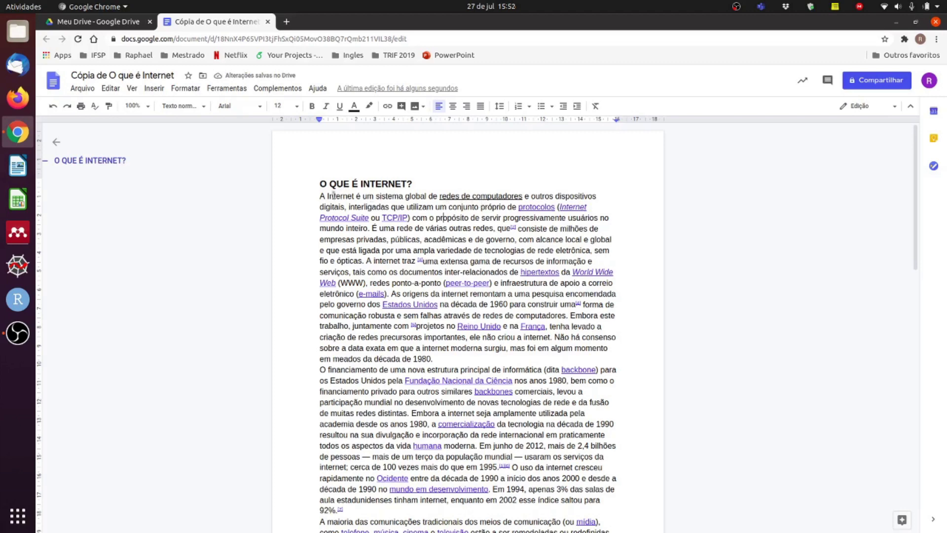
Step: Change the text color of all the remaining document text, including its links, to black
left_click_drag(314, 198, 620, 495)
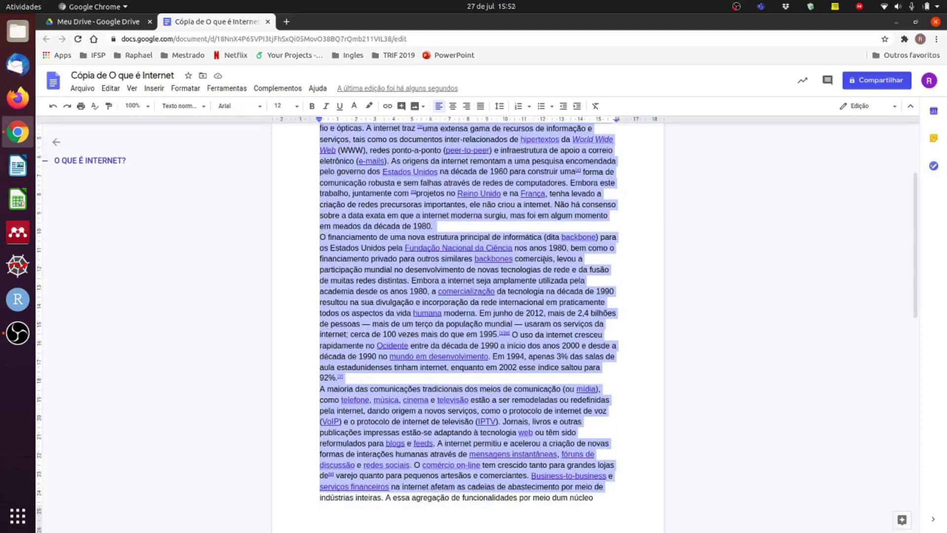
left_click(354, 106)
left_click(359, 126)
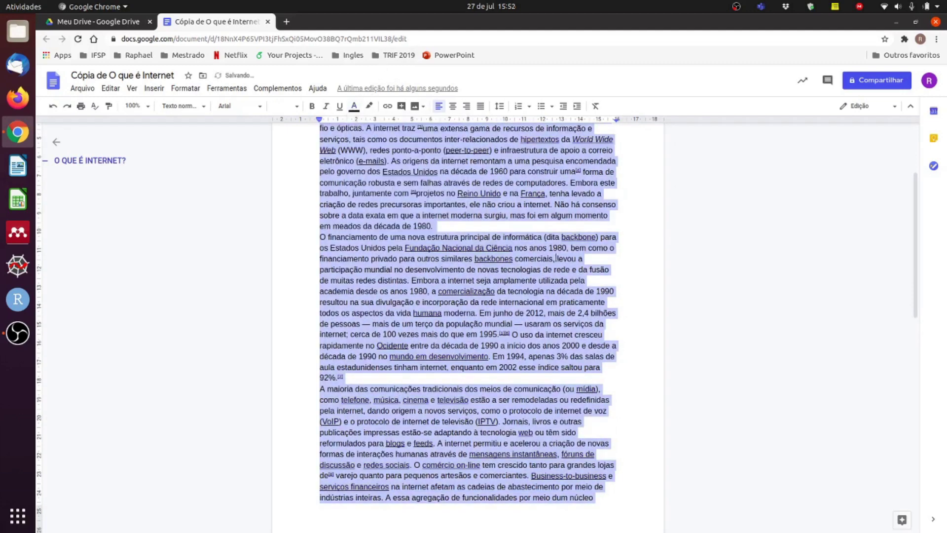
scroll(561, 242, "up", 3)
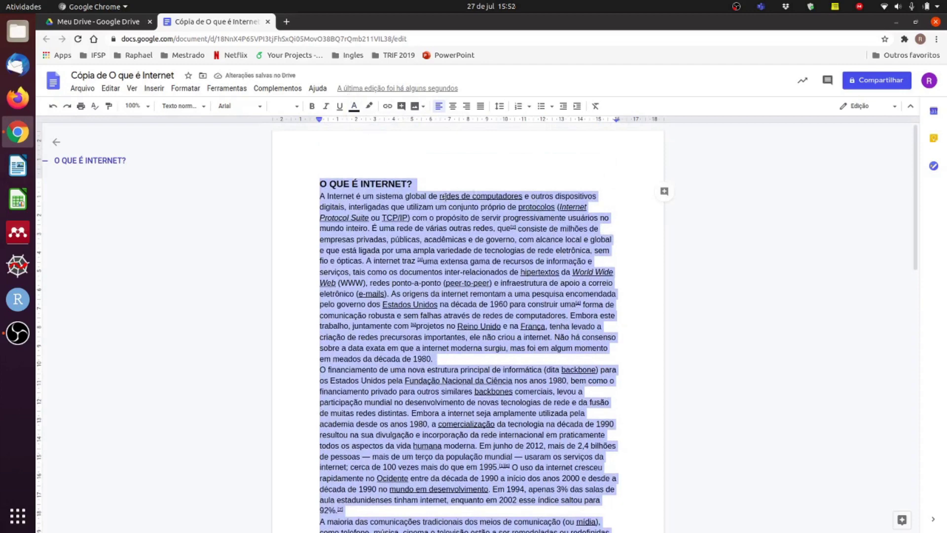
Step: Underline the document's entire text, and remove all underlining from it, including from the links
left_click(340, 106)
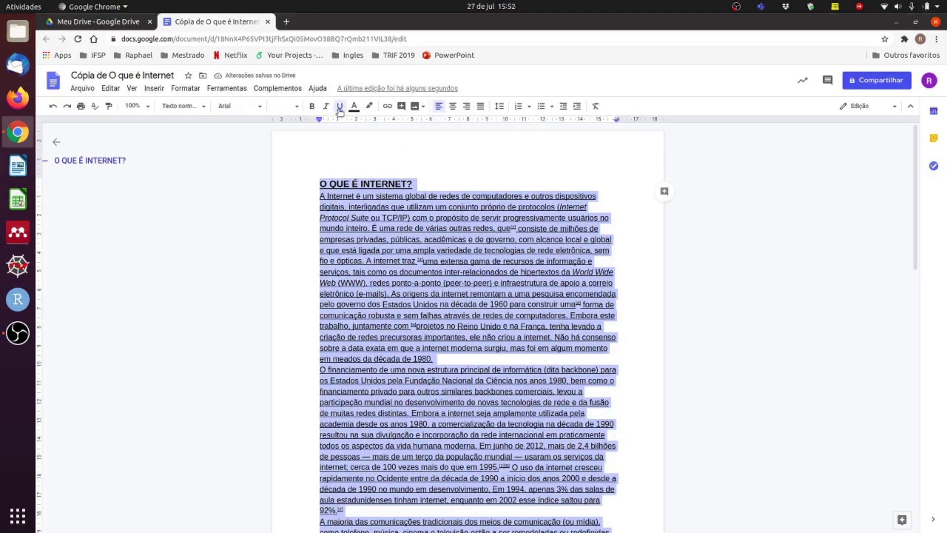
left_click(438, 184)
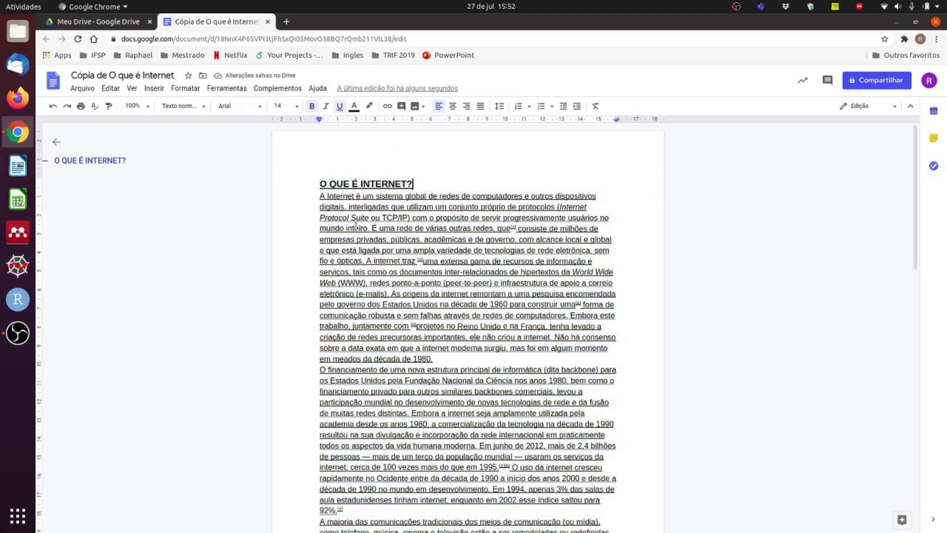
key("ctrl+a")
left_click(340, 106)
left_click(488, 229)
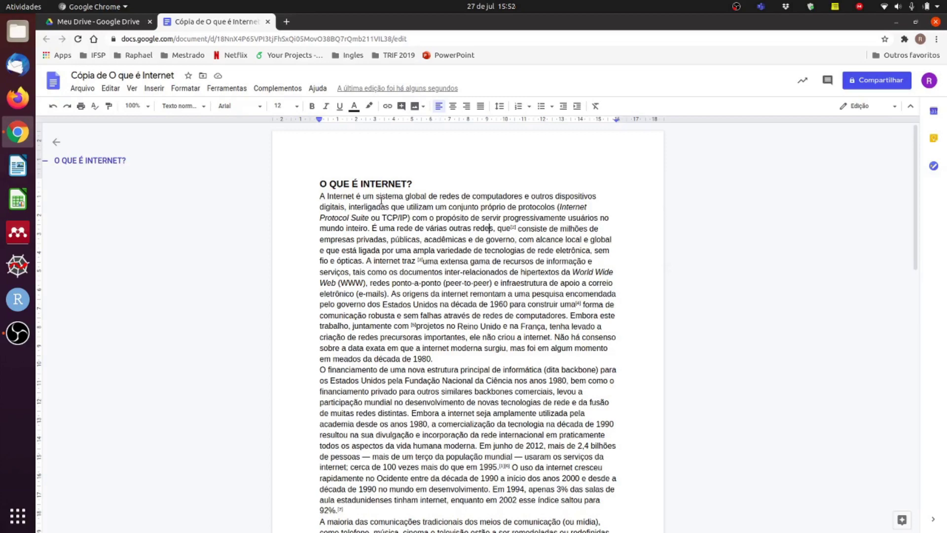
Step: Justify the body paragraphs below the title after trying centered and right alignment on them
key("ctrl+a")
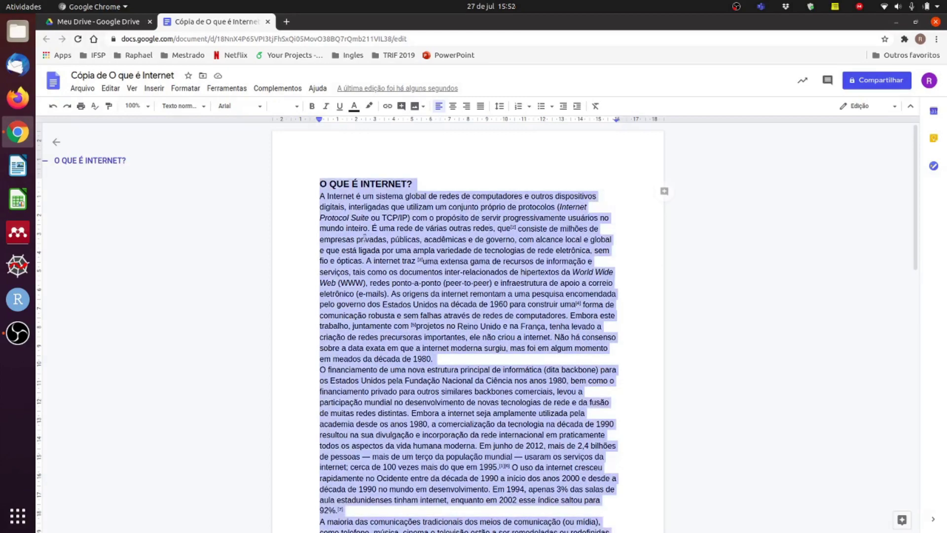
left_click(366, 193)
scroll(389, 320, "down", 10)
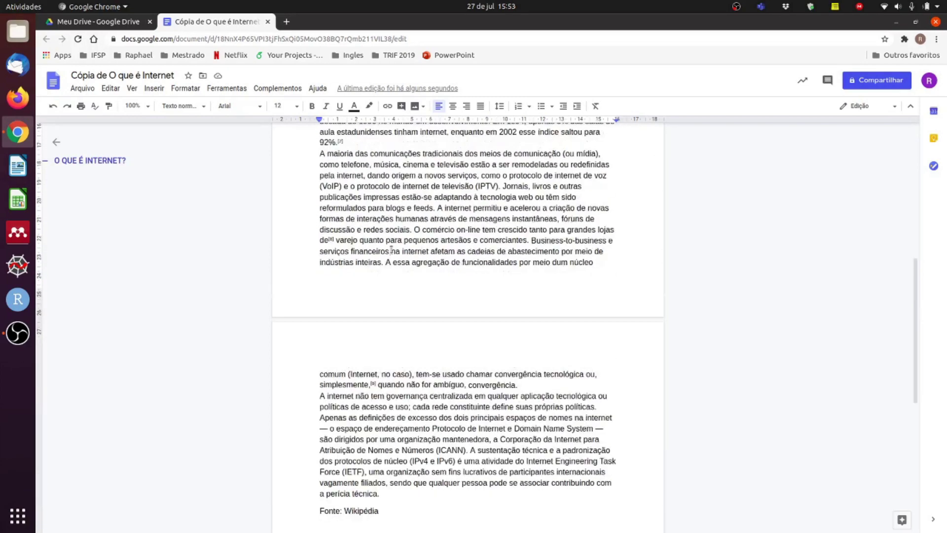
left_click_drag(385, 387, 281, 143)
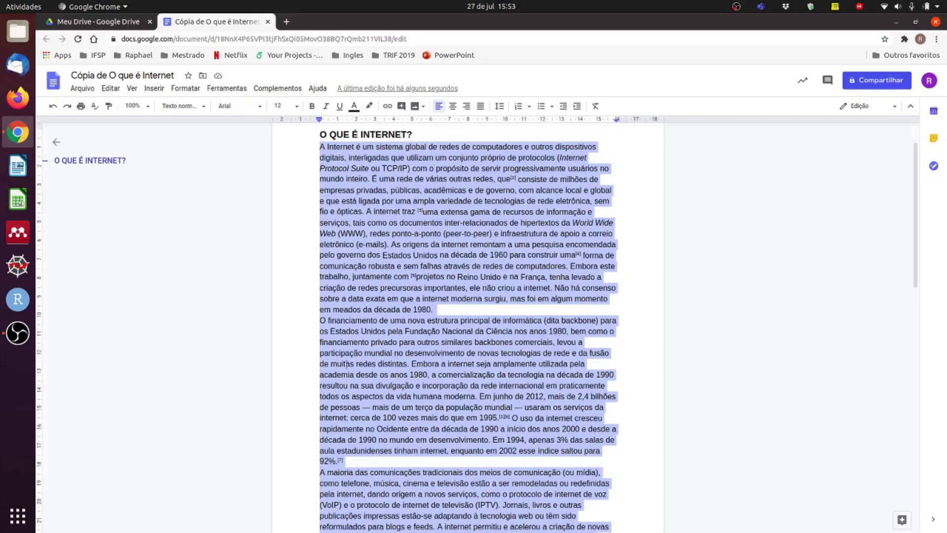
left_click(453, 107)
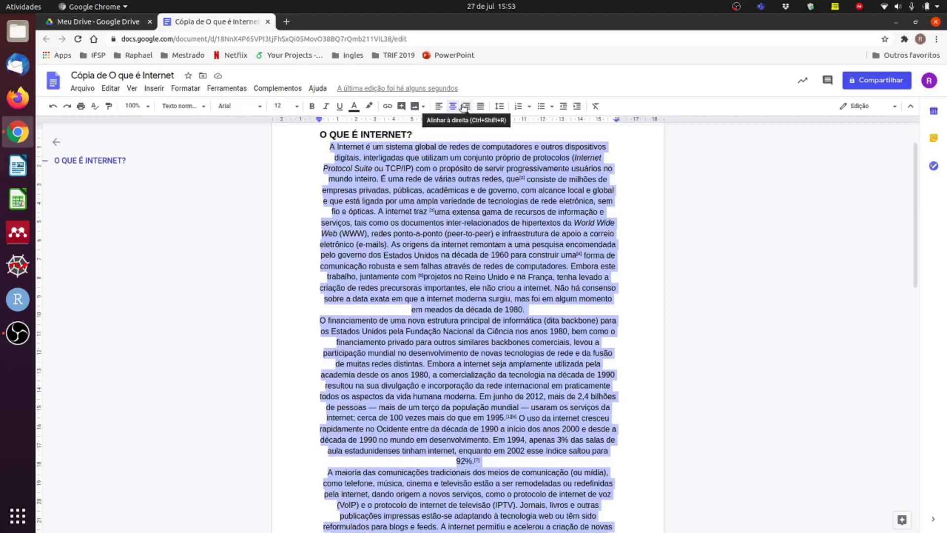
left_click(465, 106)
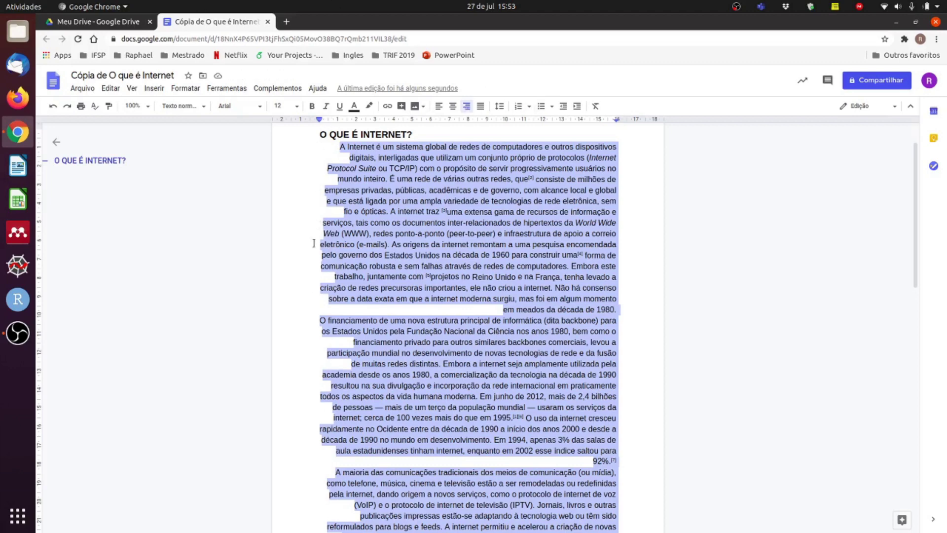
left_click(481, 106)
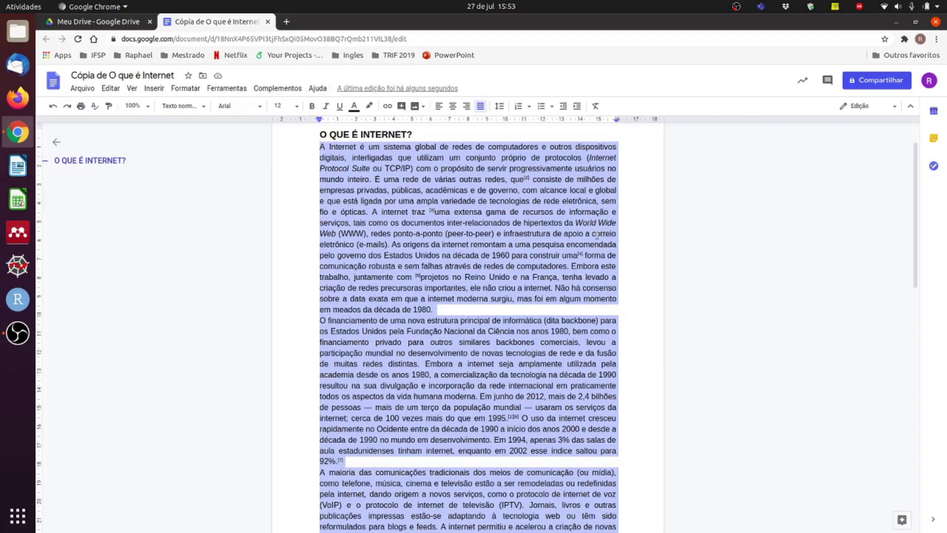
left_click(591, 222)
left_click(439, 193)
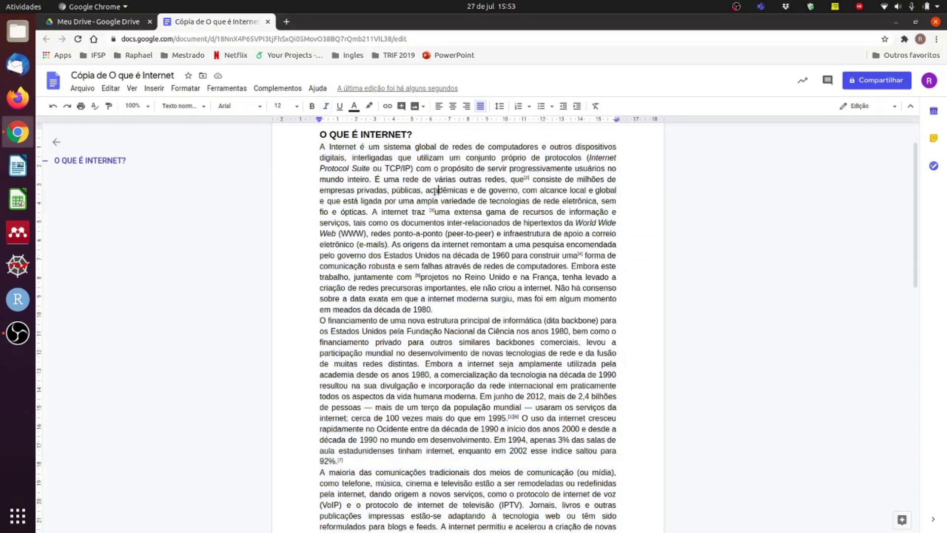
Step: Set the line spacing of all the body paragraphs below the title to 1,5
scroll(434, 193, "down", 6)
scroll(420, 192, "up", 7)
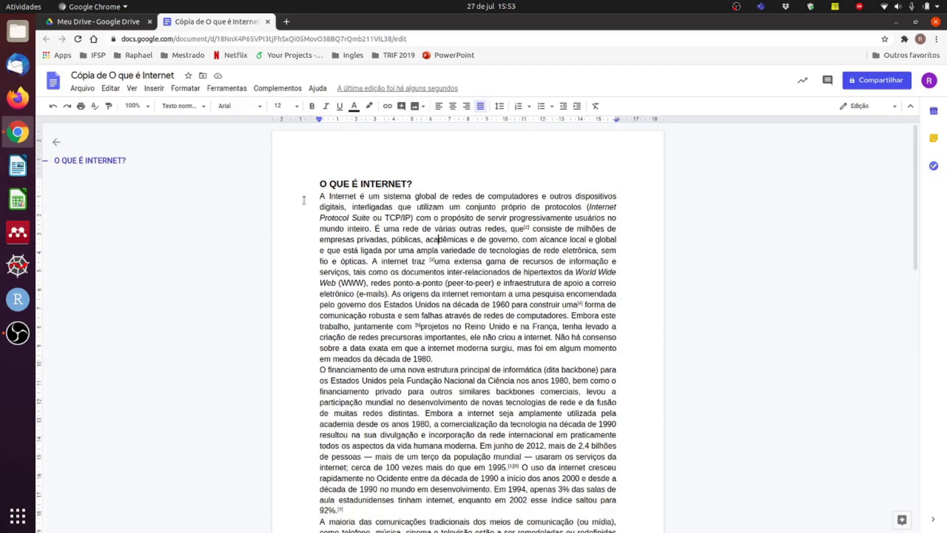
left_click_drag(318, 195, 380, 303)
scroll(469, 321, "up", 8)
scroll(316, 197, "up", 2)
left_click_drag(301, 201, 297, 167)
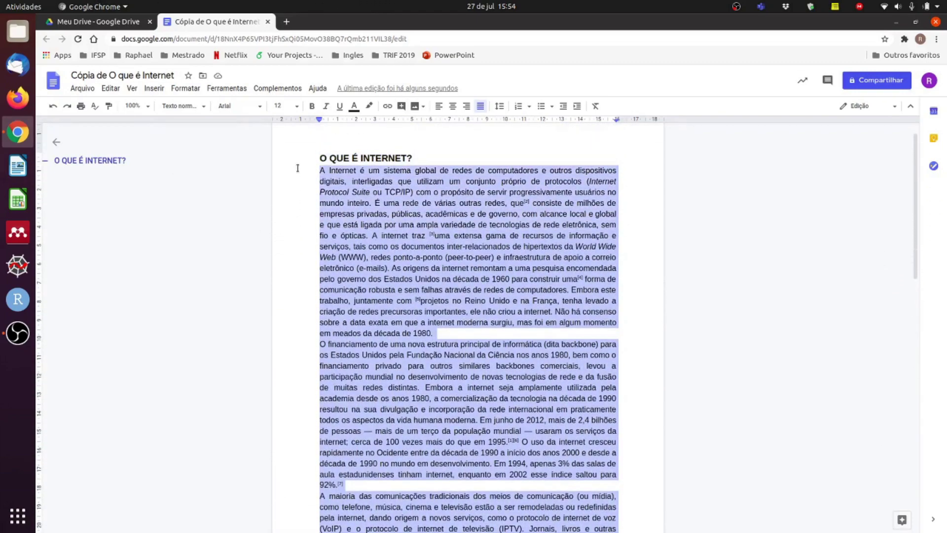
left_click(175, 89)
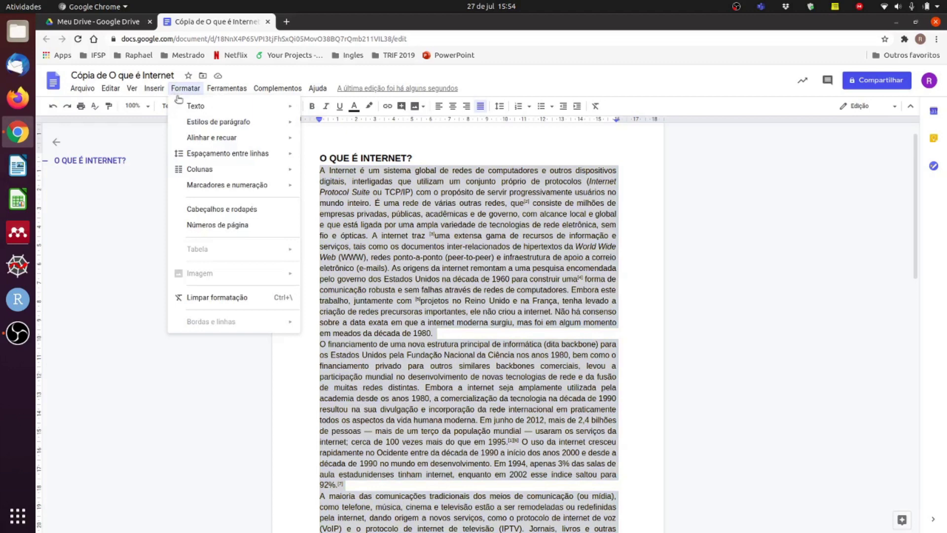
mouse_move(201, 154)
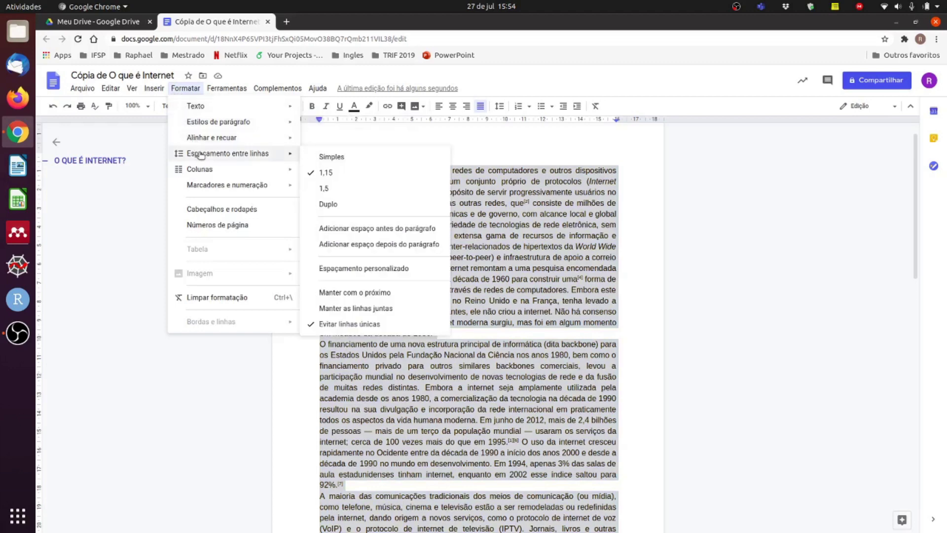
left_click(325, 189)
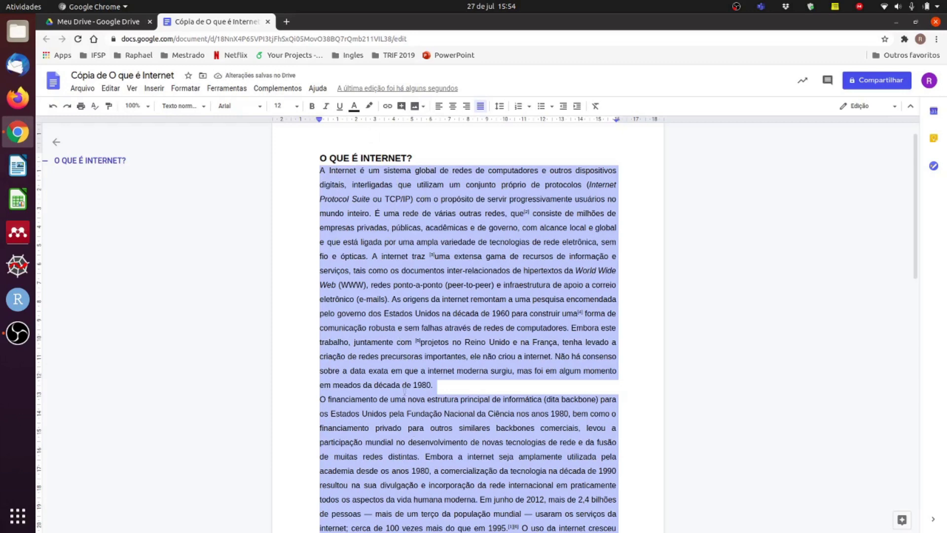
Step: Apply custom spacing to the document's text, with 1,5 between lines and 10 pt after each paragraph
left_click(187, 88)
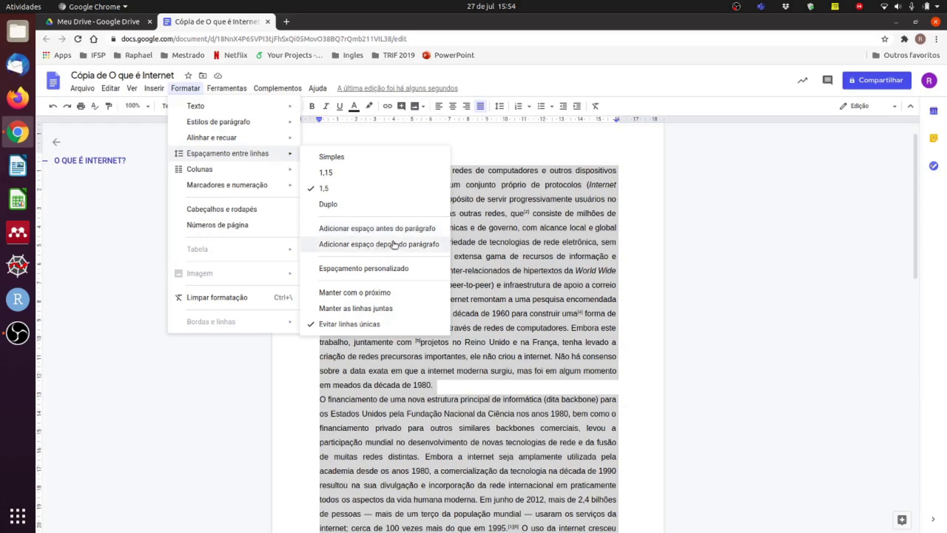
left_click(357, 270)
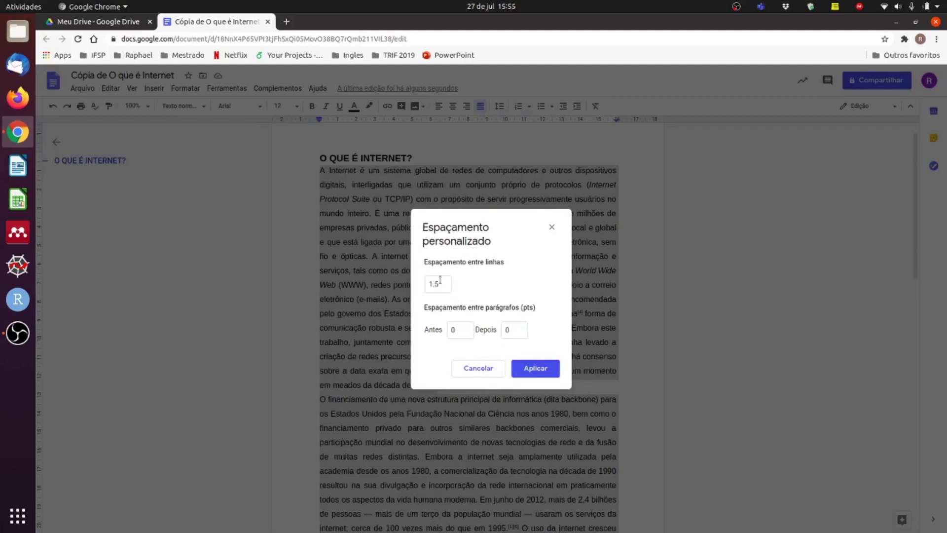
left_click(515, 329)
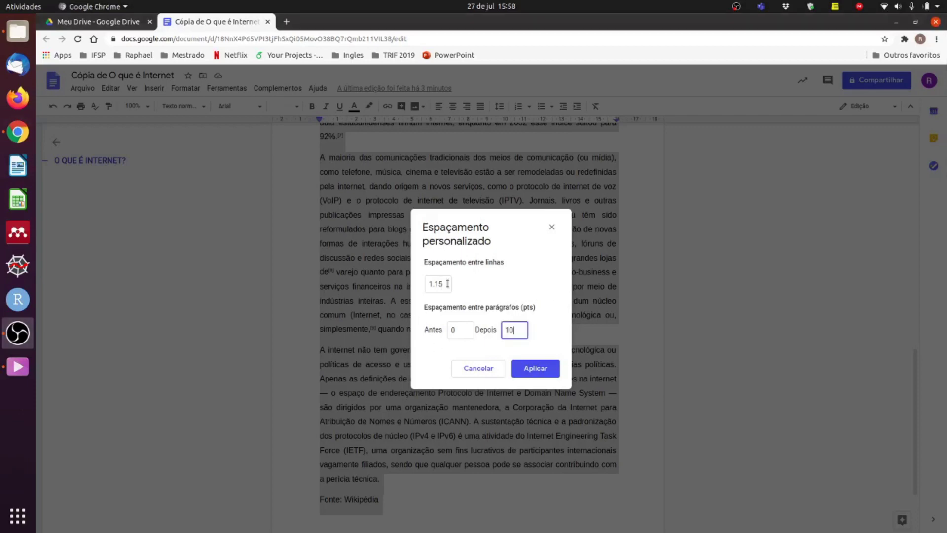
left_click_drag(444, 284, 417, 289)
type("1")
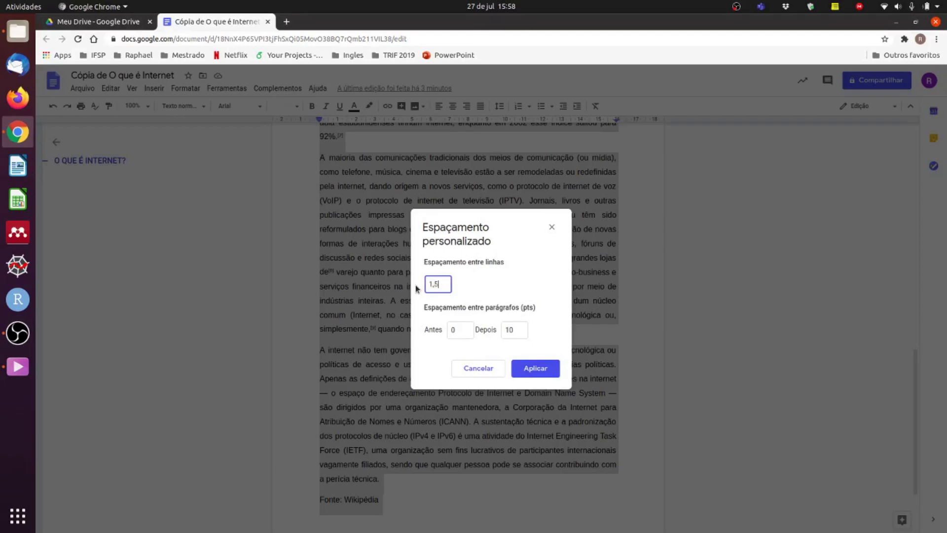
type(",5")
left_click(533, 368)
Step: Set the line spacing of the entire text, including the title, to the preset value 1,5
scroll(491, 307, "up", 10)
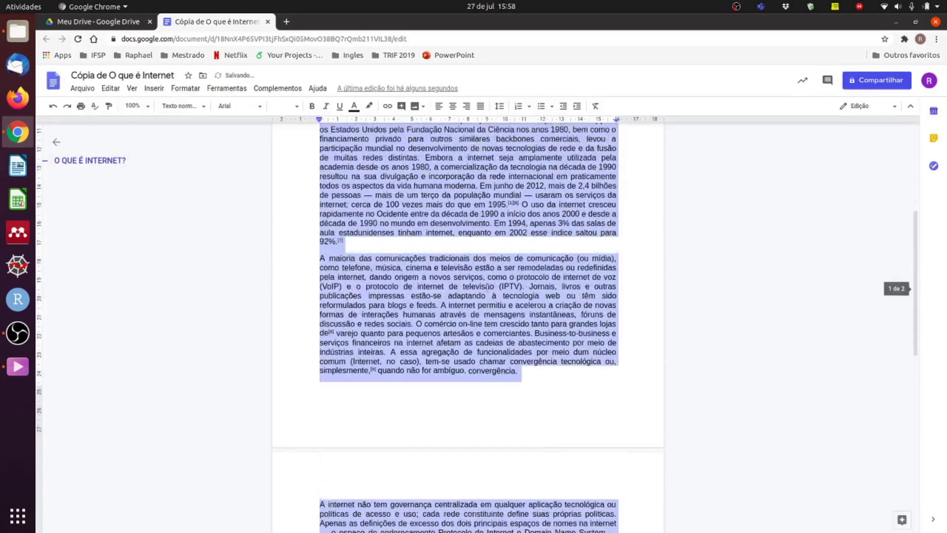
scroll(488, 284, "up", 3)
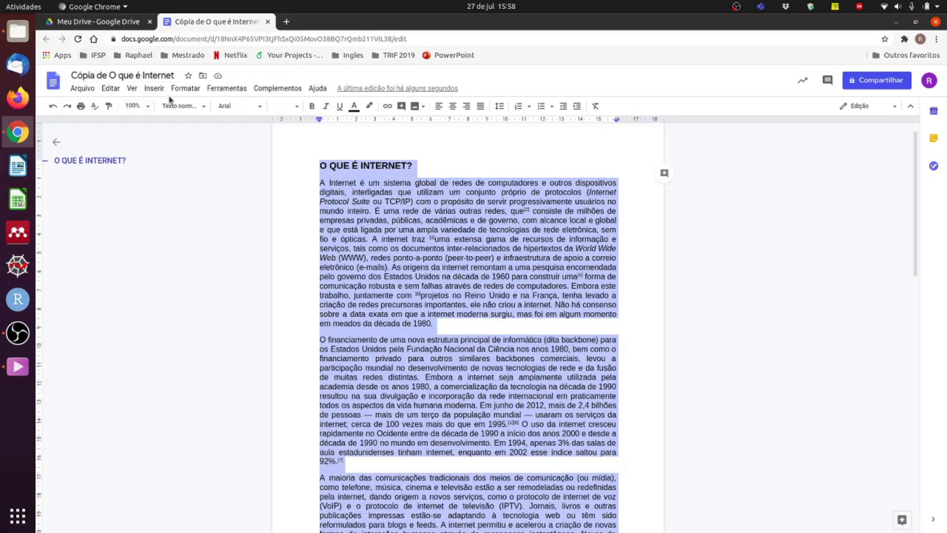
left_click(185, 89)
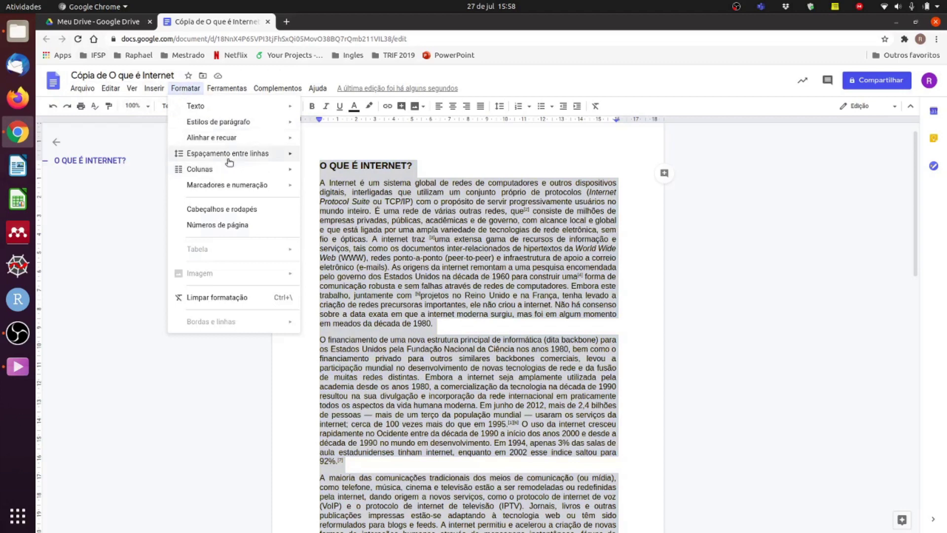
mouse_move(232, 156)
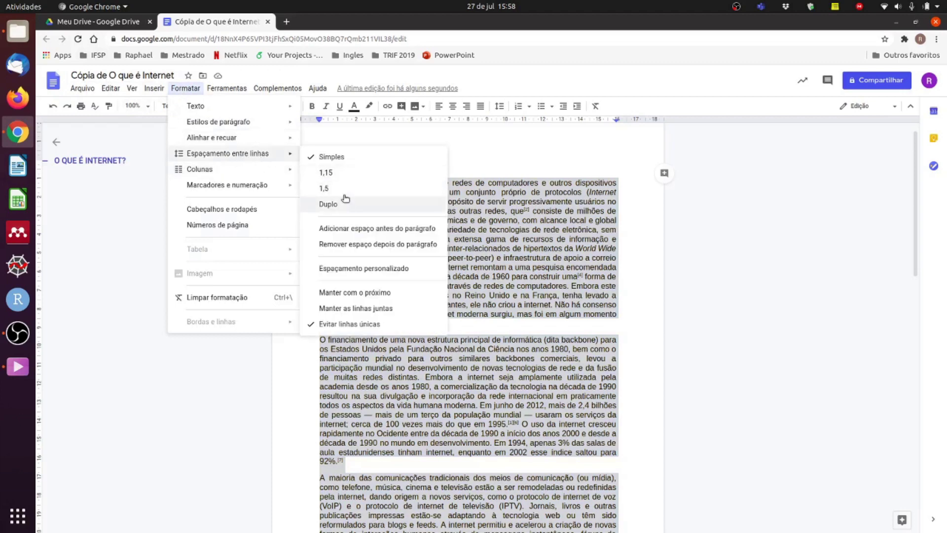
left_click(326, 189)
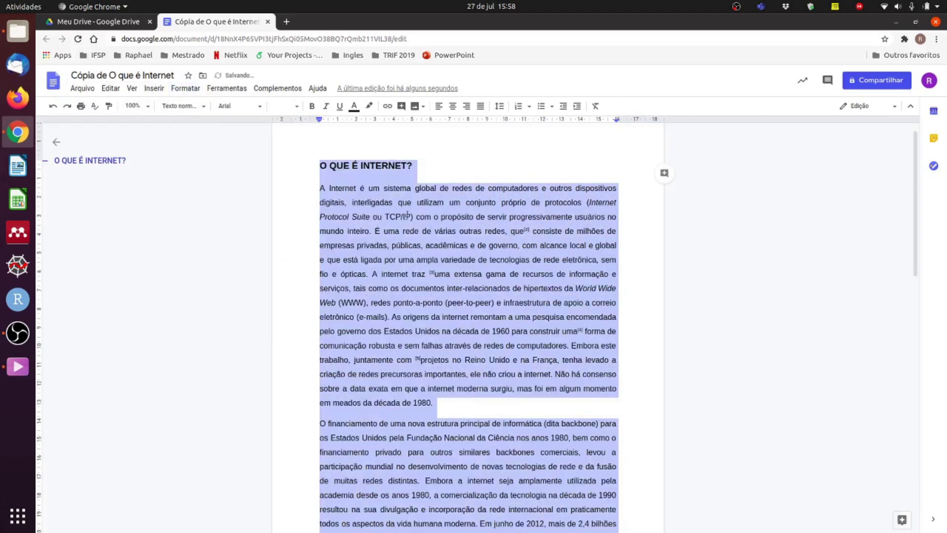
left_click(440, 310)
Step: Look through both pages of the document to examine the line and paragraph spacing
scroll(444, 296, "down", 15)
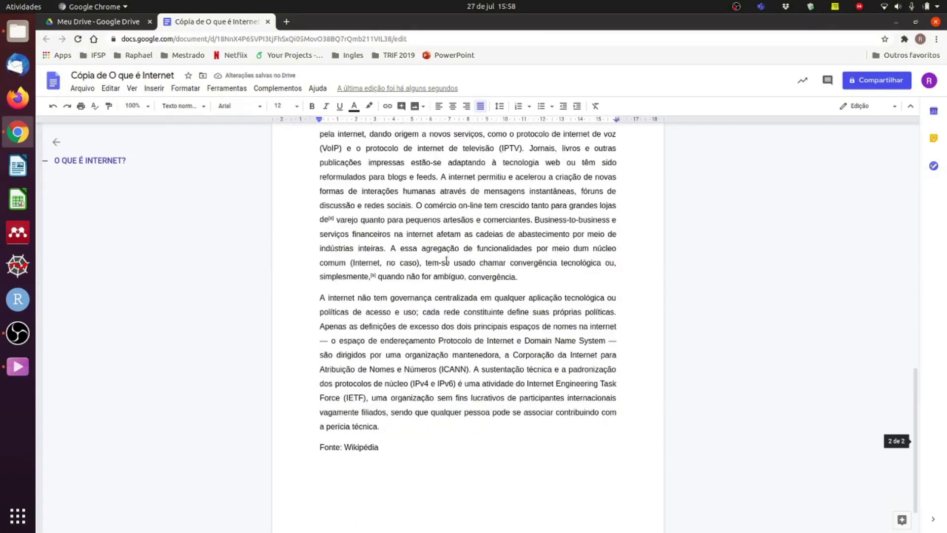
scroll(444, 259, "up", 15)
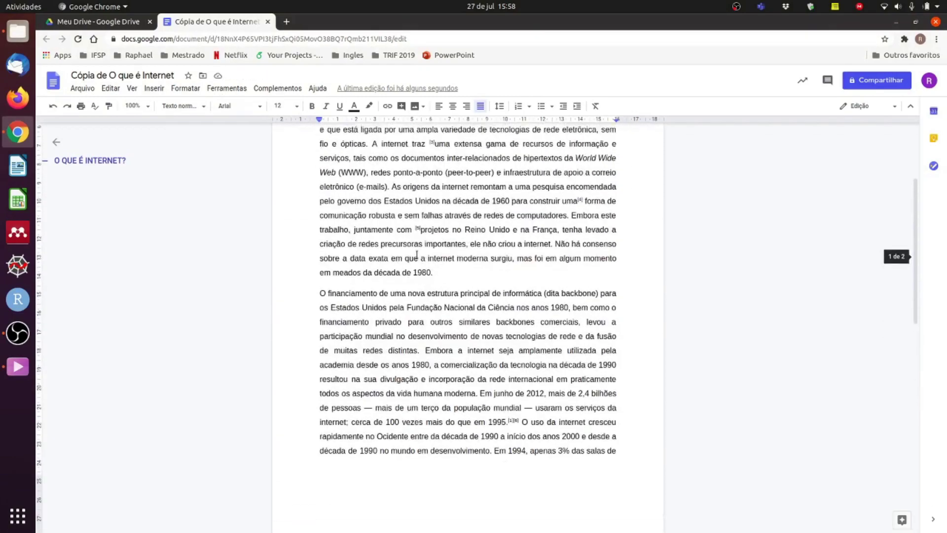
scroll(417, 254, "up", 1)
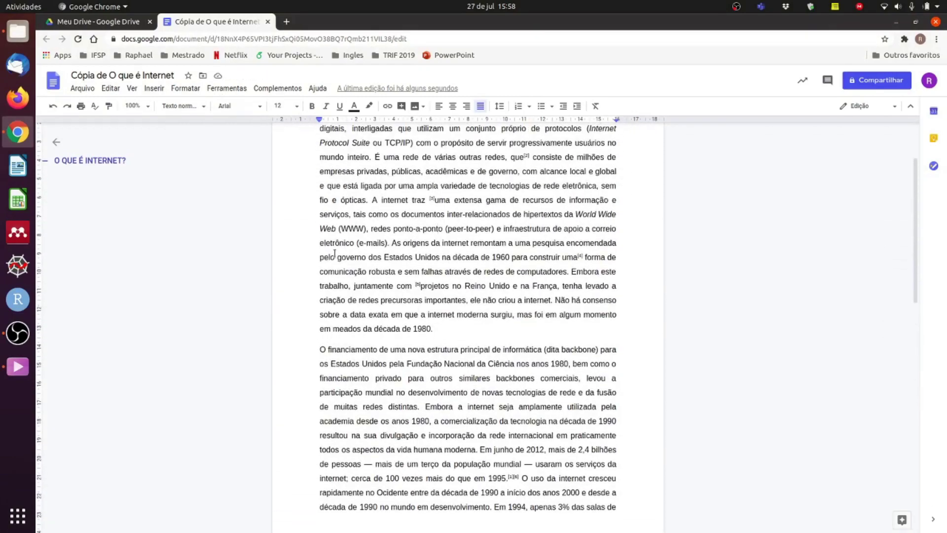
scroll(353, 233, "up", 2)
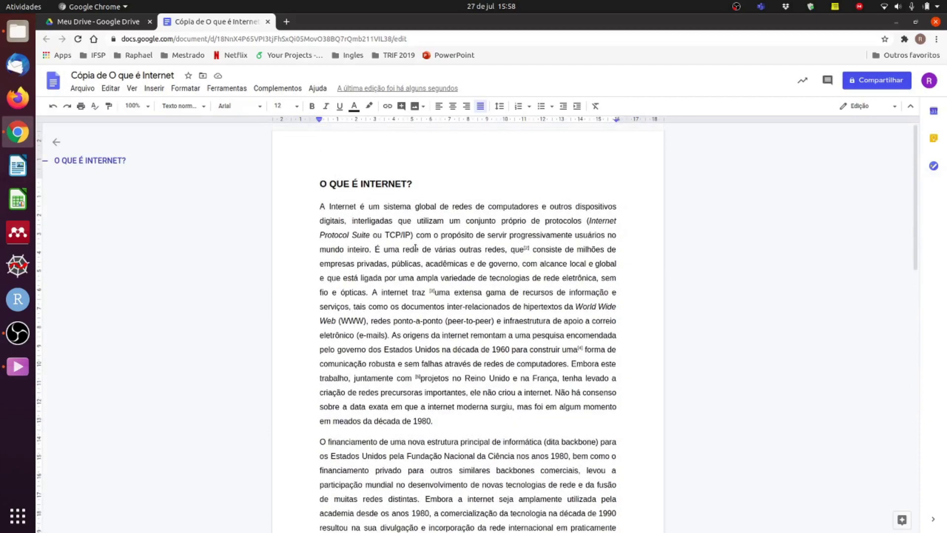
scroll(416, 248, "down", 15)
scroll(421, 254, "up", 10)
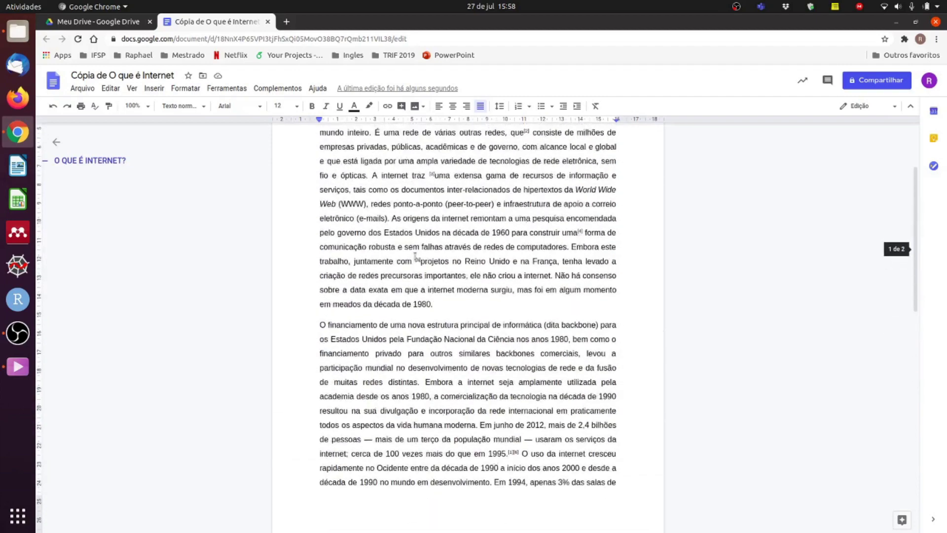
scroll(416, 257, "up", 3)
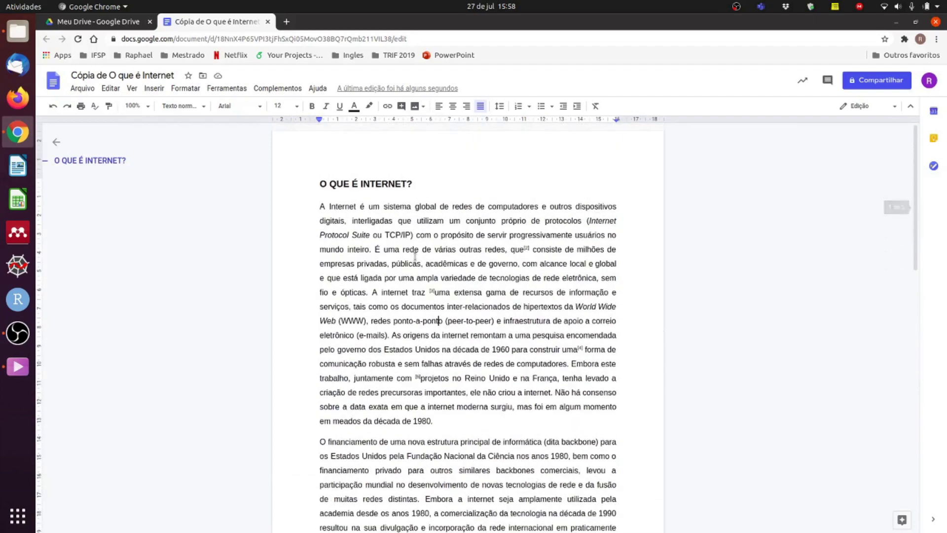
Step: Give all paragraphs below the title a special first-line indent of 1.27 cm
left_click_drag(318, 207, 350, 225)
left_click(320, 206)
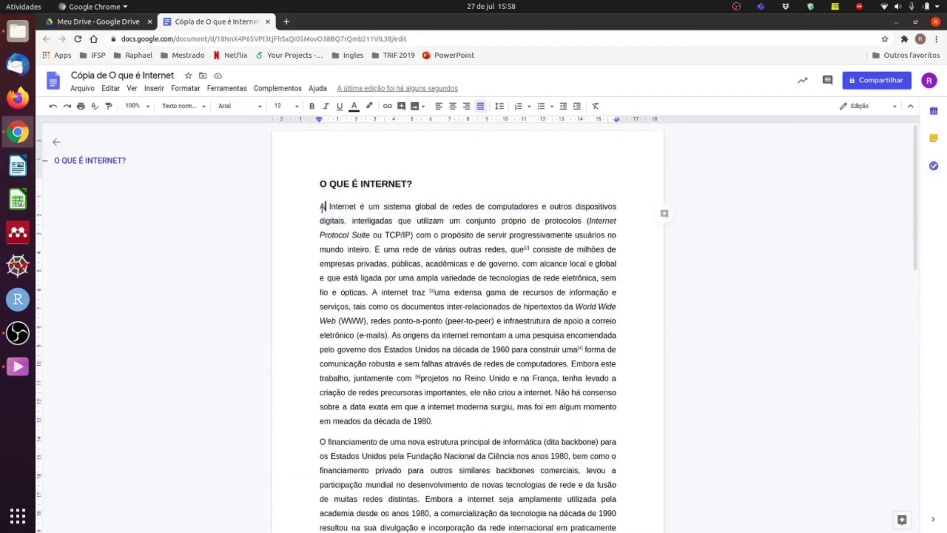
scroll(319, 210, "down", 3)
scroll(320, 215, "down", 15)
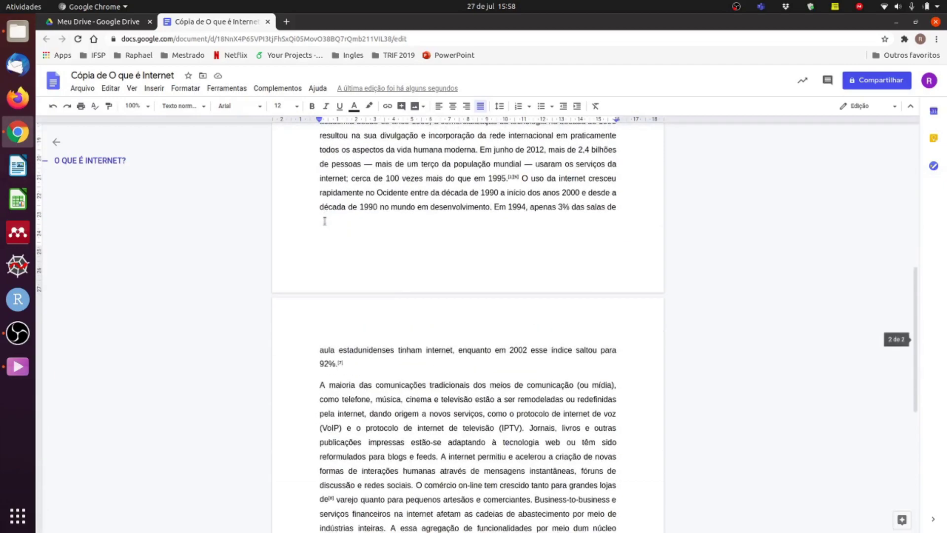
left_click_drag(379, 404, 306, 184)
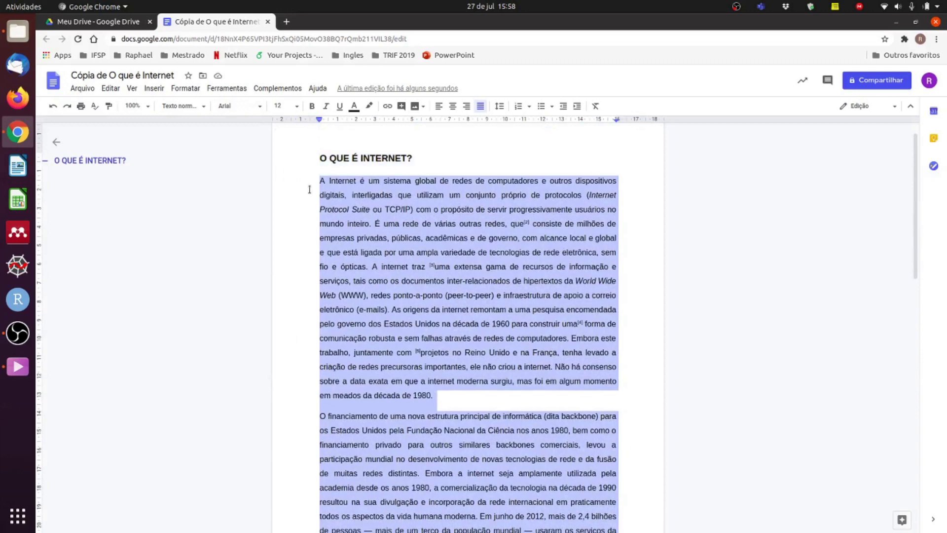
left_click(181, 91)
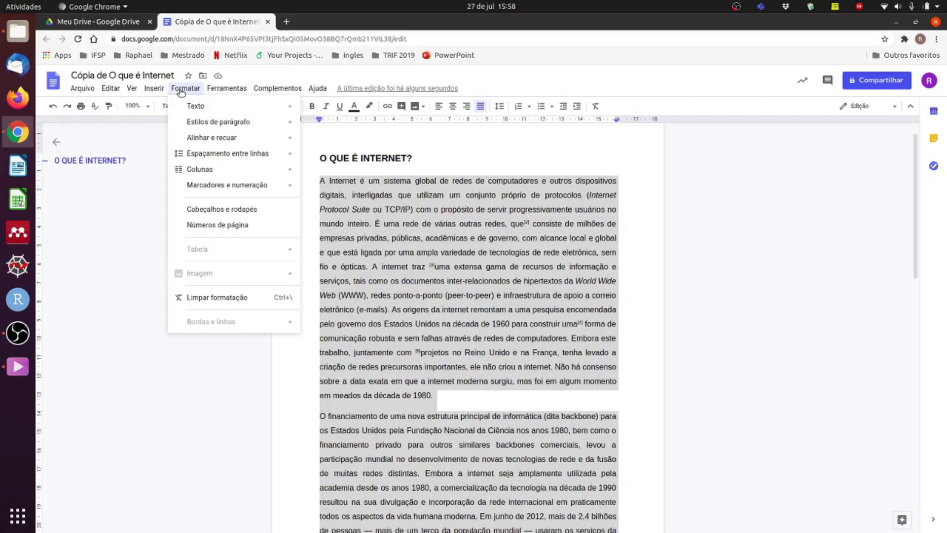
mouse_move(207, 137)
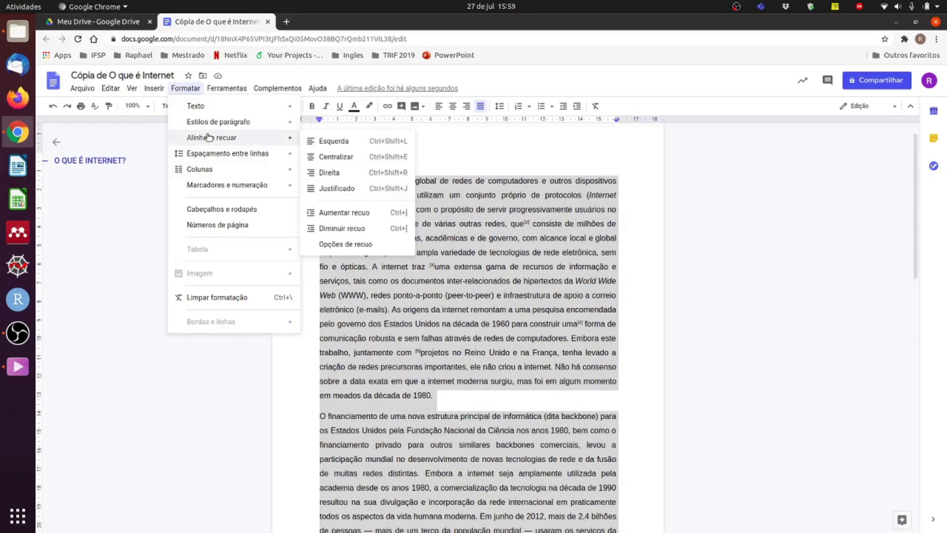
left_click(344, 245)
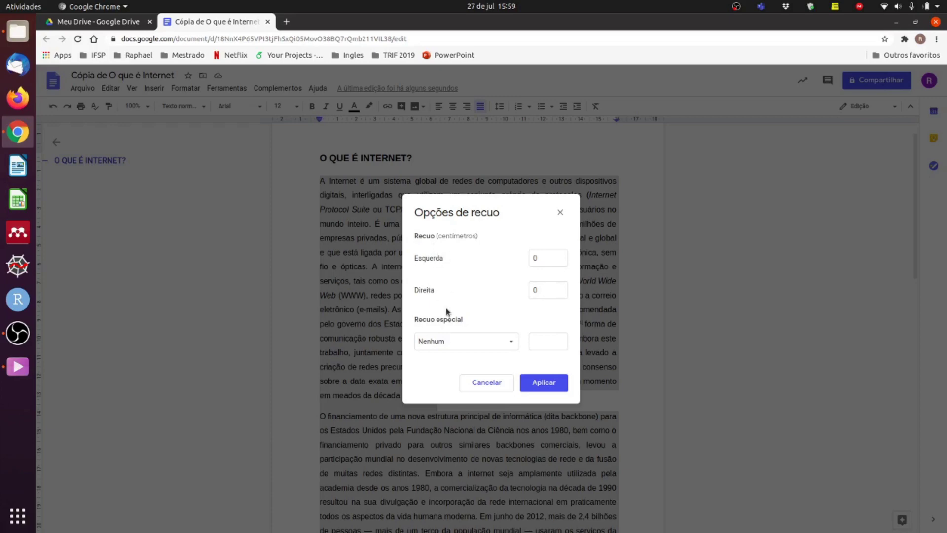
left_click(496, 346)
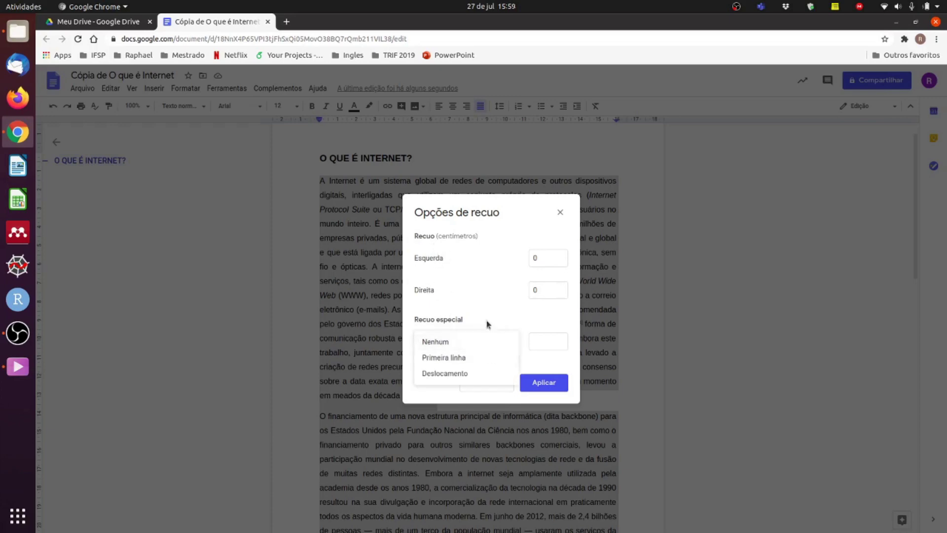
left_click(455, 359)
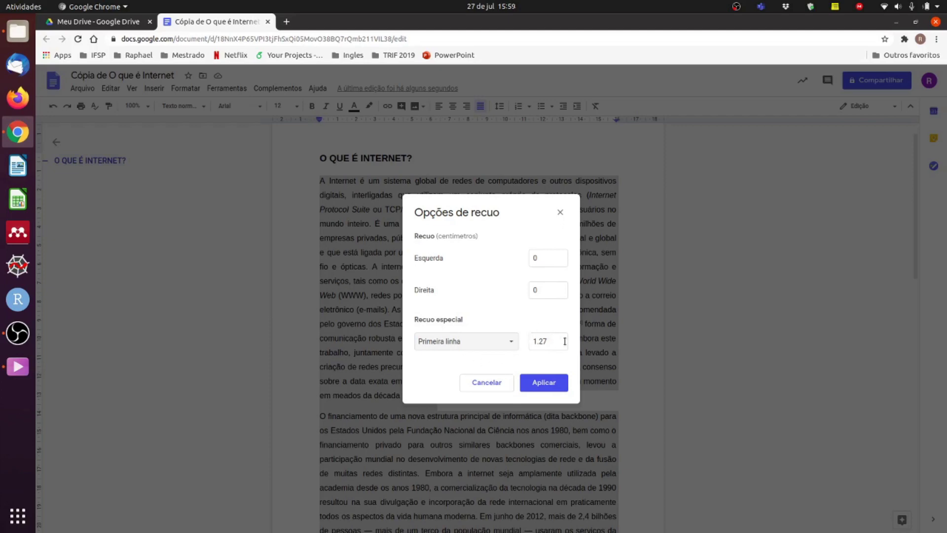
left_click(551, 386)
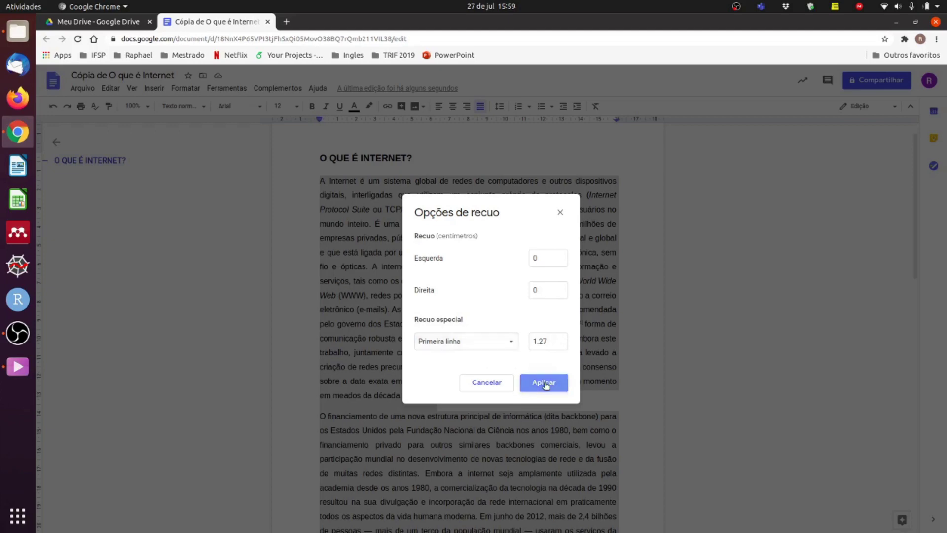
left_click(453, 244)
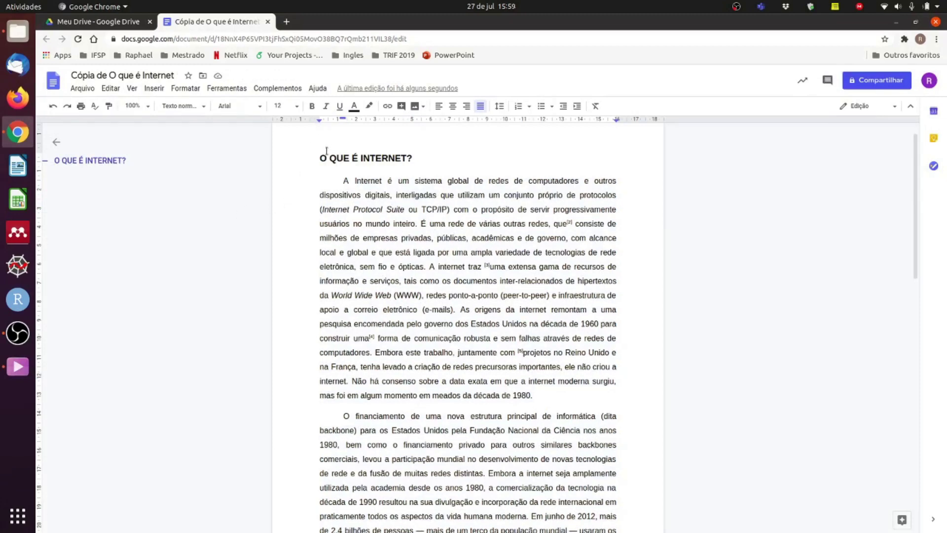
Step: Center the title "O QUE É INTERNET?" on the page
left_click_drag(316, 158, 407, 154)
left_click(453, 106)
left_click(448, 209)
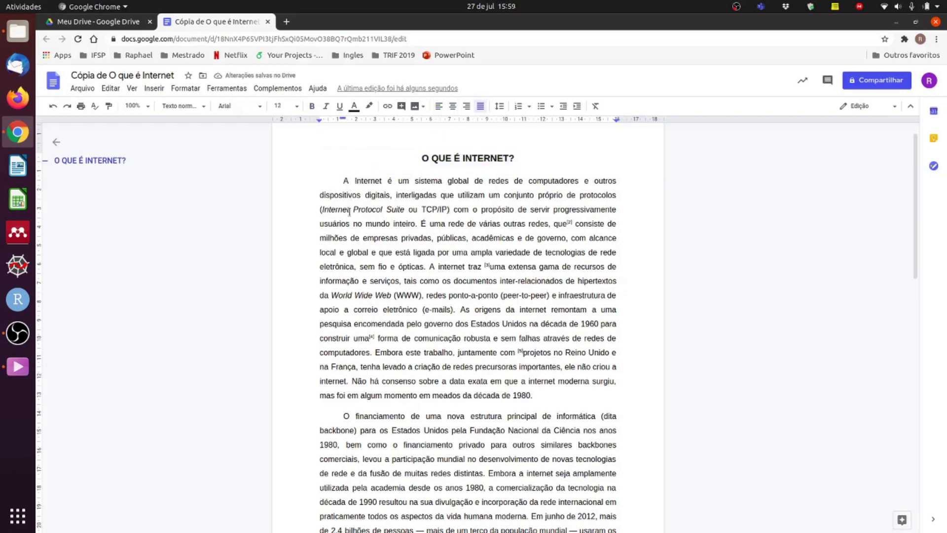
Step: Review the document's formatting through to its end, and change the title's text color to red
scroll(348, 212, "down", 3)
scroll(348, 217, "down", 4)
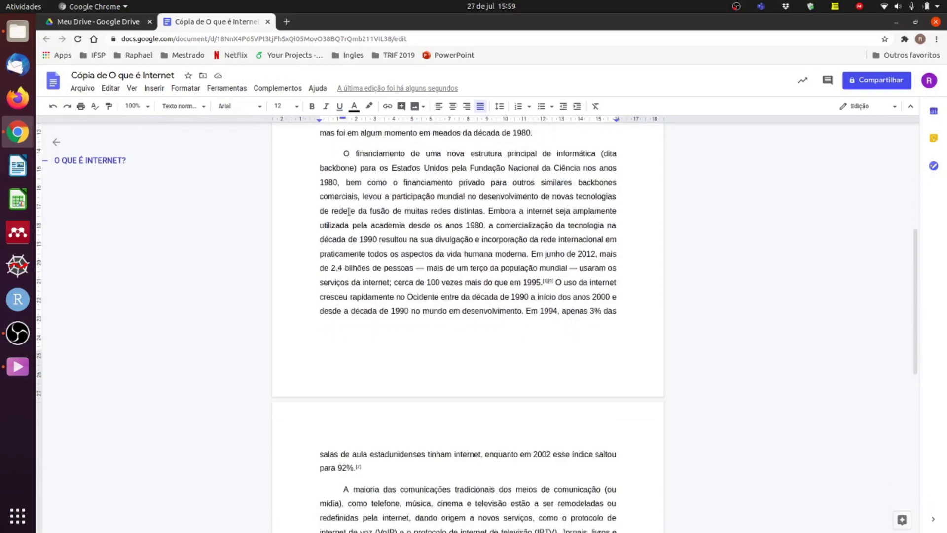
scroll(352, 187, "down", 10)
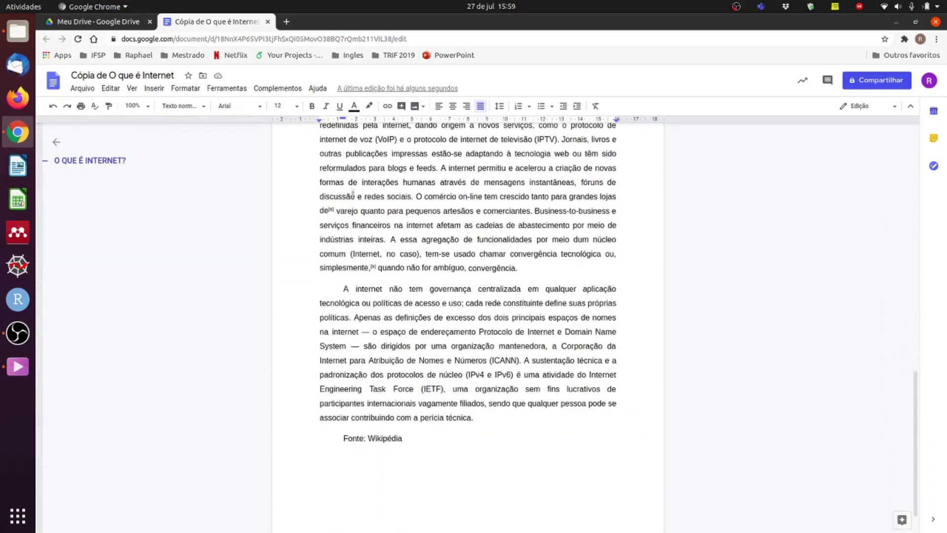
scroll(416, 250, "up", 20)
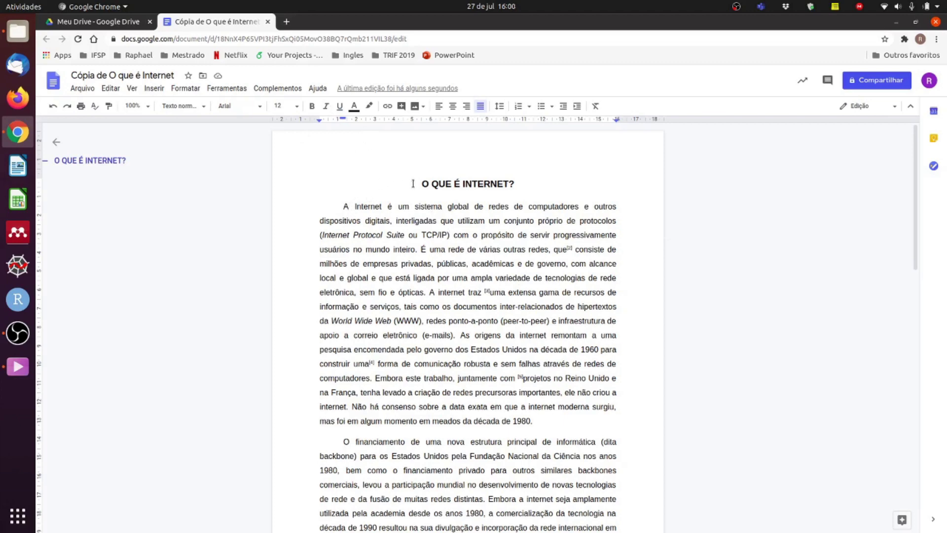
left_click_drag(422, 185, 522, 188)
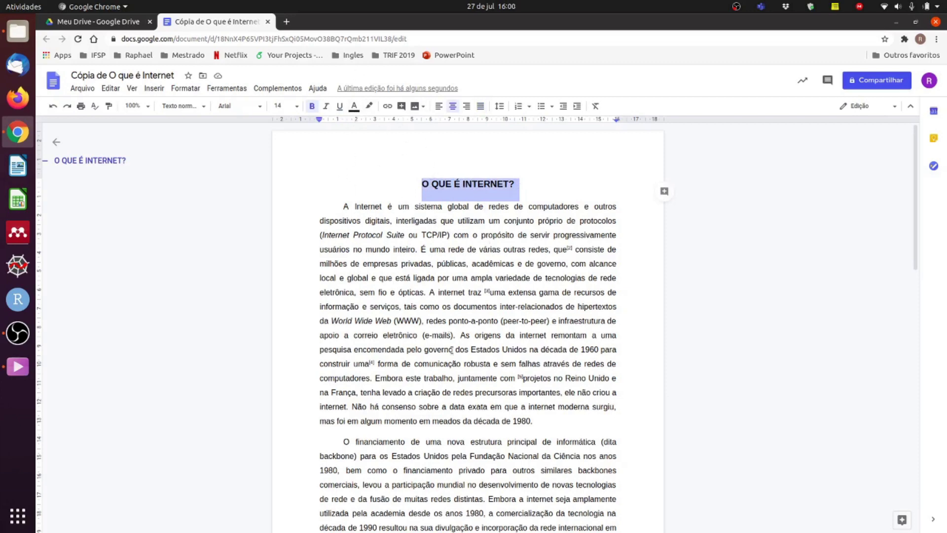
left_click(354, 107)
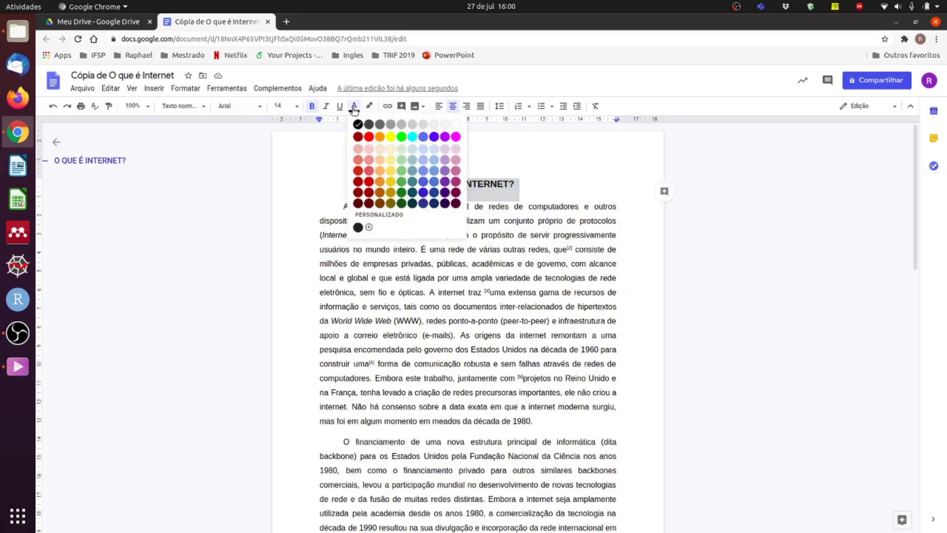
left_click(370, 137)
left_click(453, 235)
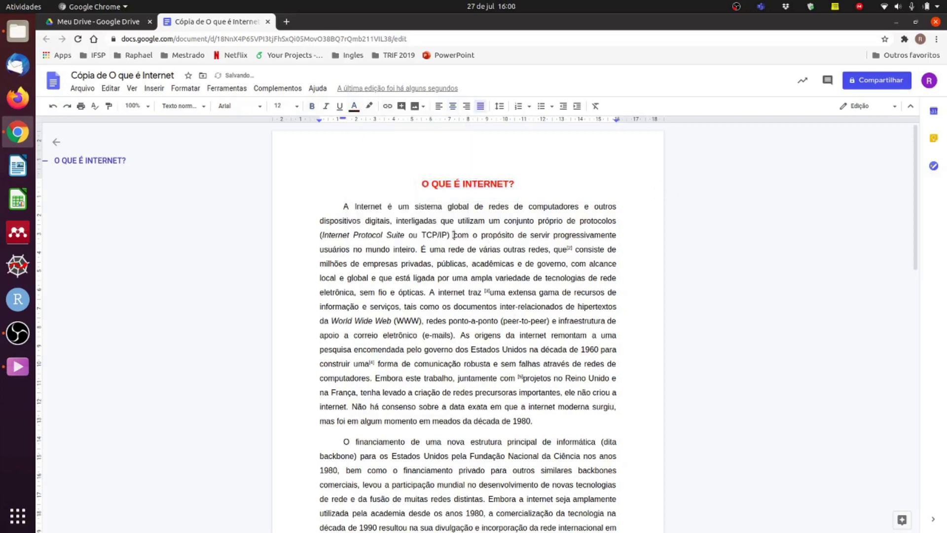